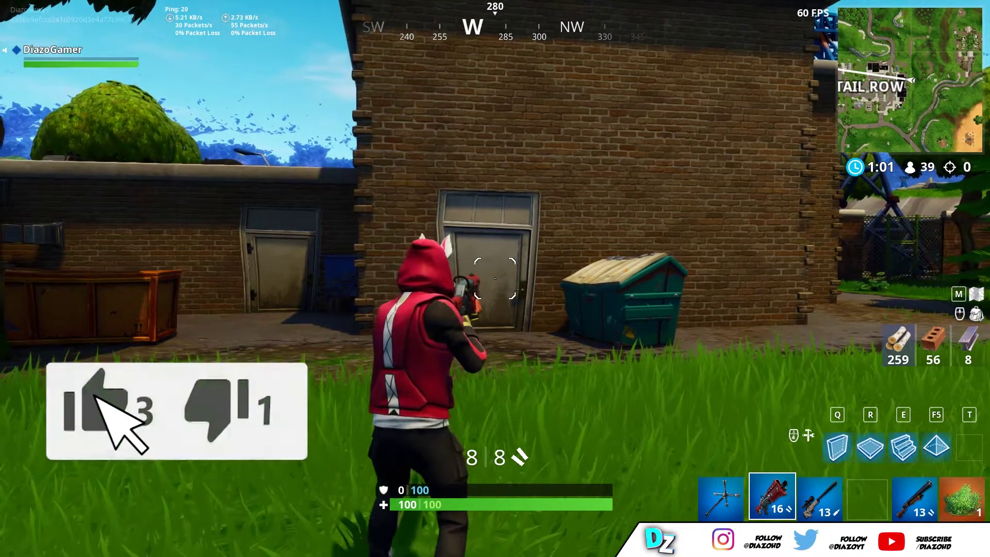
# - Switch to building and the pickaxe, collect the opponent's loot, and drink the Small Shield Potion
pyautogui.press('q')
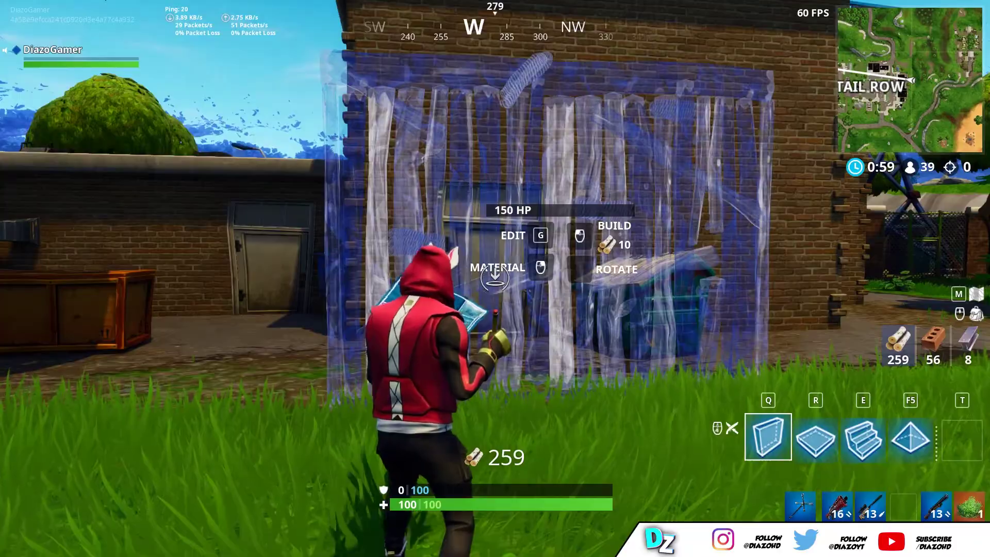
pyautogui.press('1')
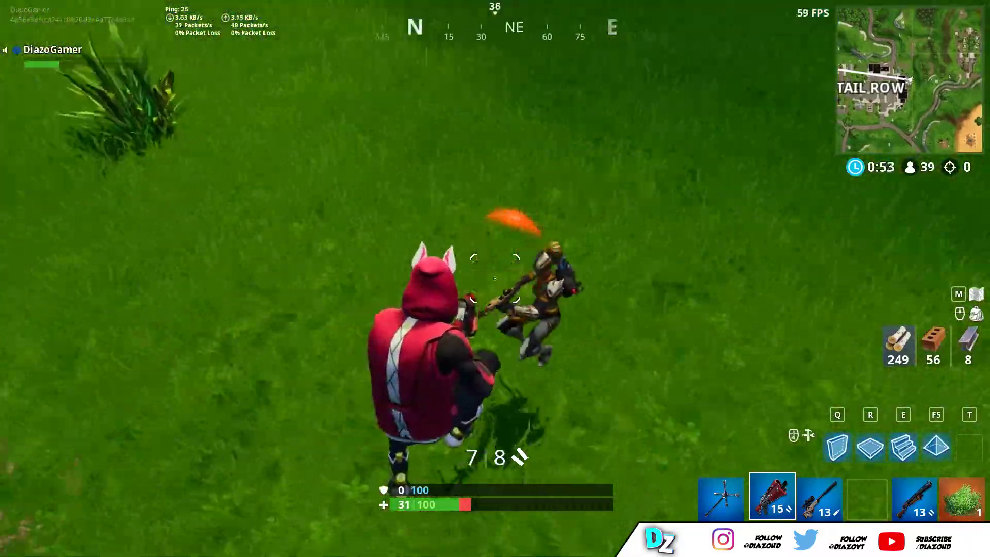
pyautogui.press('w')
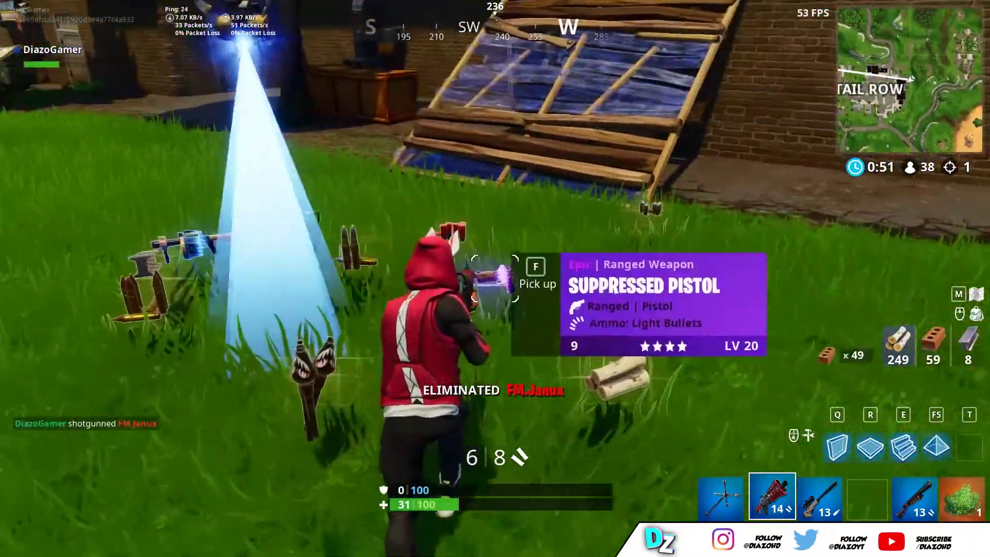
pyautogui.press('w')
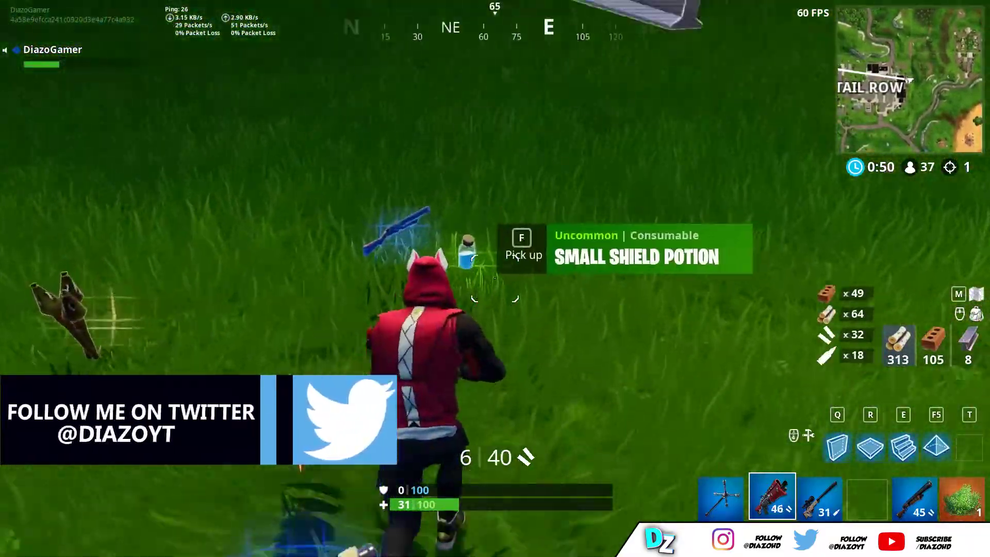
pyautogui.press('w')
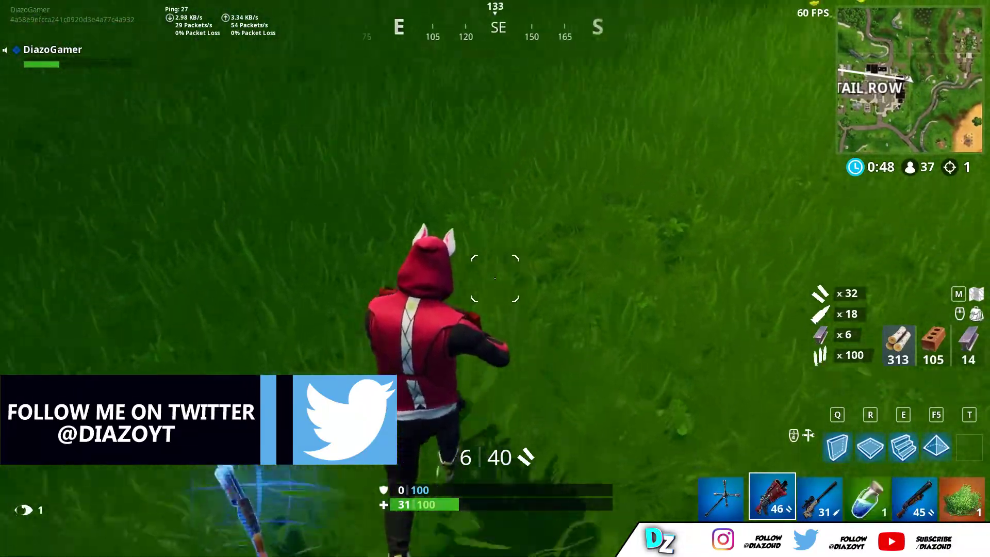
pyautogui.press('4')
pyautogui.click(496, 278)
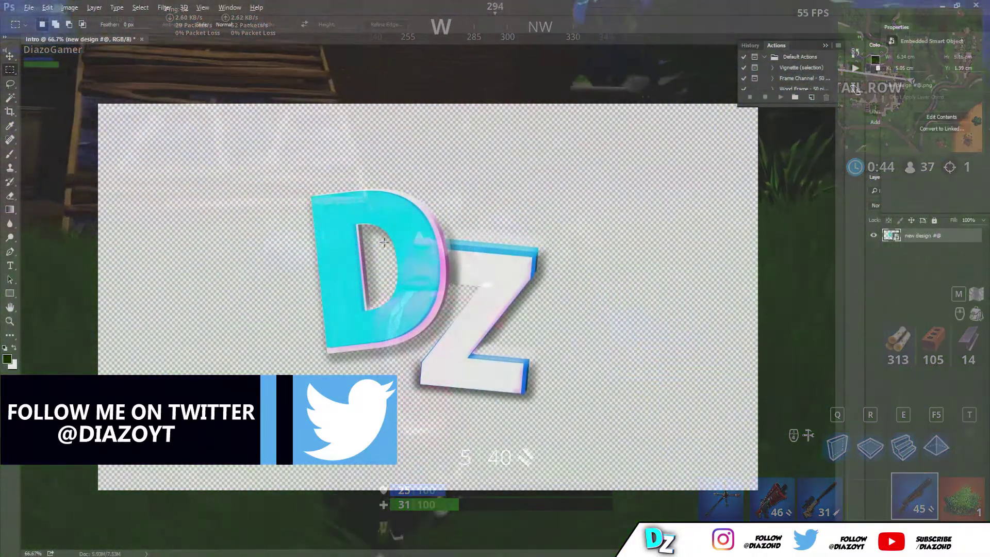
# - Shrink the DZ logo with Free Transform and move it to the lower left
pyautogui.press('v')
pyautogui.moveTo(385, 258); pyautogui.dragTo(209, 246)
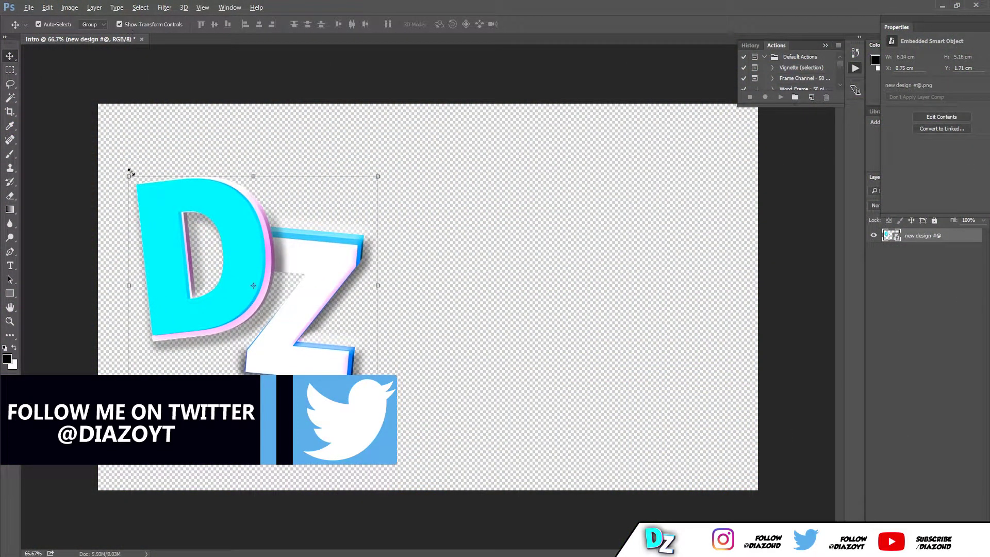
pyautogui.moveTo(129, 176)
pyautogui.mouseDown()
pyautogui.moveTo(332, 284)
pyautogui.moveTo(206, 242)
pyautogui.mouseUp()
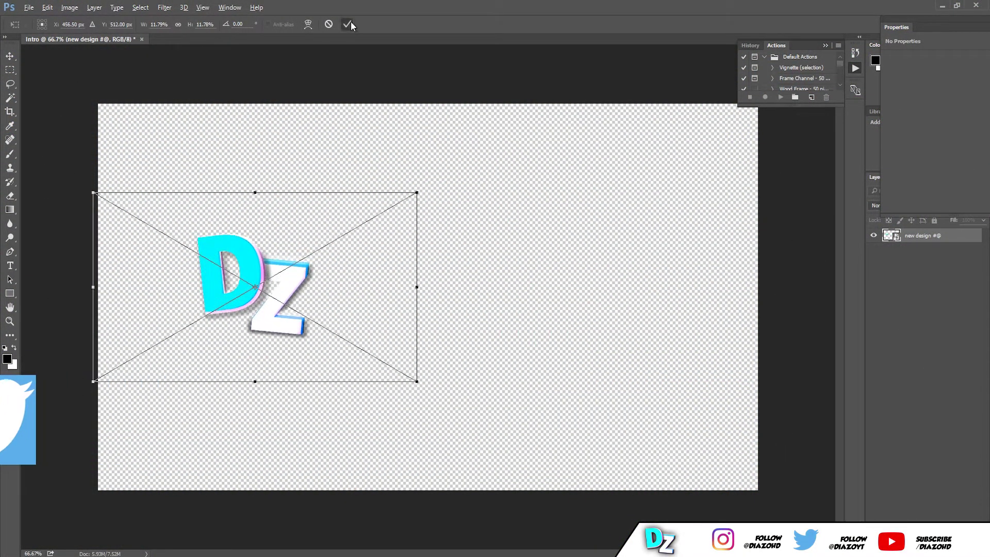
pyautogui.click(348, 25)
pyautogui.moveTo(257, 279); pyautogui.dragTo(238, 299)
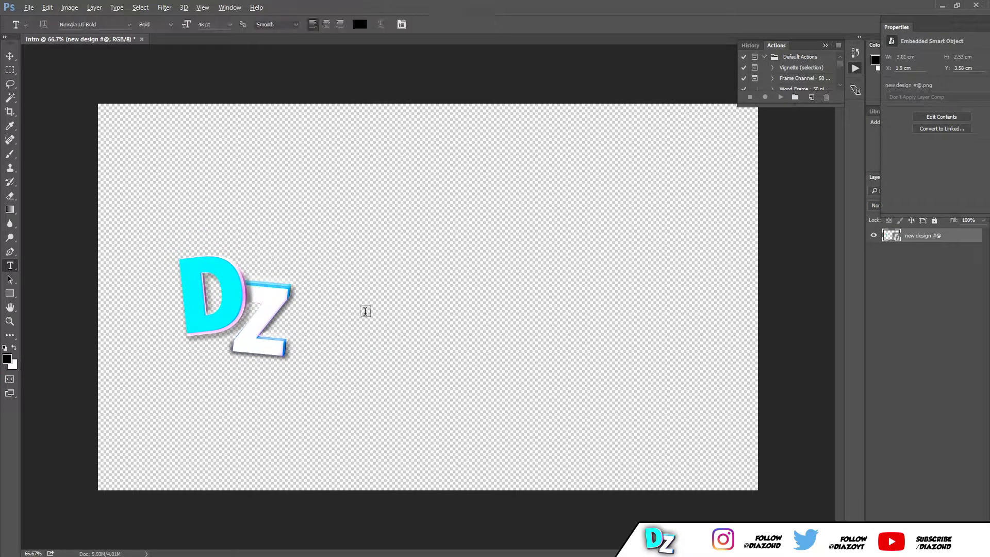
# - Type DIAZO HD beside the logo and nudge the text and logo together
pyautogui.click(365, 311)
pyautogui.write('DIAZO')
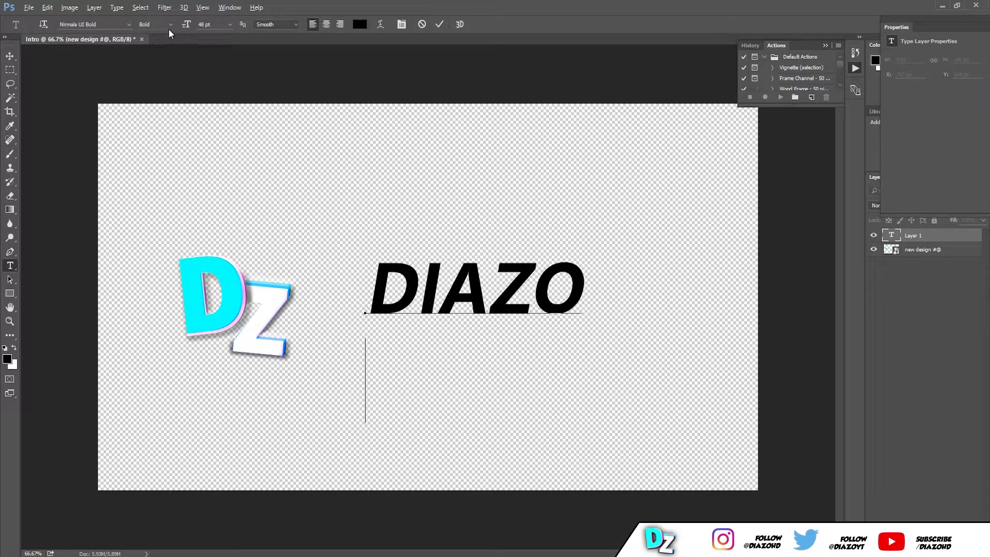
pyautogui.write('HD')
pyautogui.click(10, 56)
pyautogui.moveTo(397, 289); pyautogui.dragTo(384, 282)
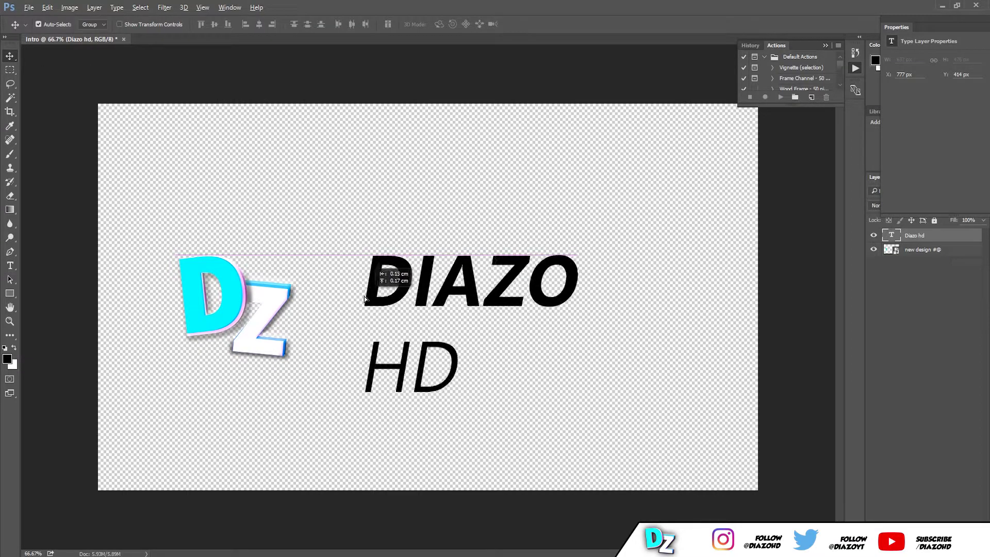
pyautogui.moveTo(242, 336); pyautogui.dragTo(282, 324)
# - Give the DIAZO HD text a white Color Overlay and shift it up
pyautogui.click(907, 502)
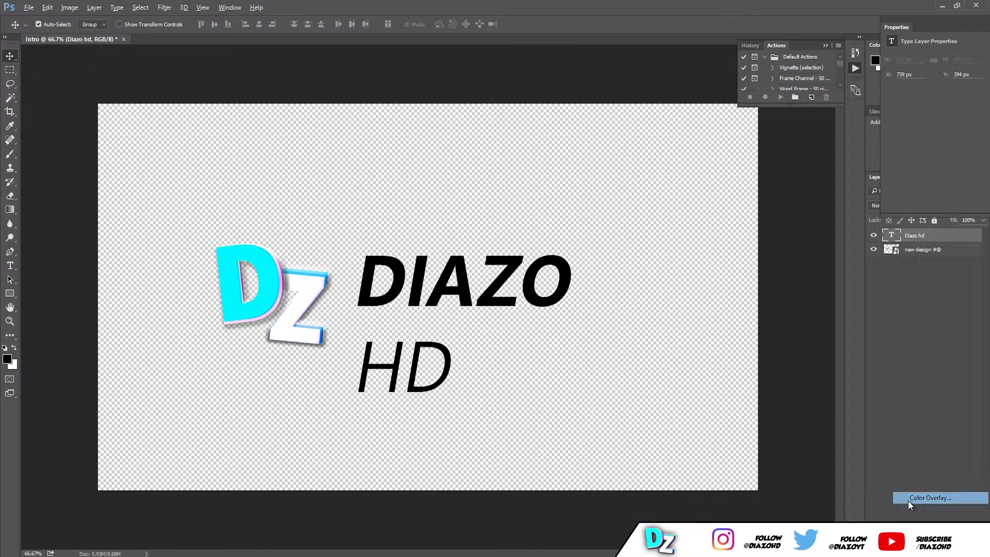
pyautogui.click(923, 77)
pyautogui.moveTo(377, 370); pyautogui.dragTo(381, 357)
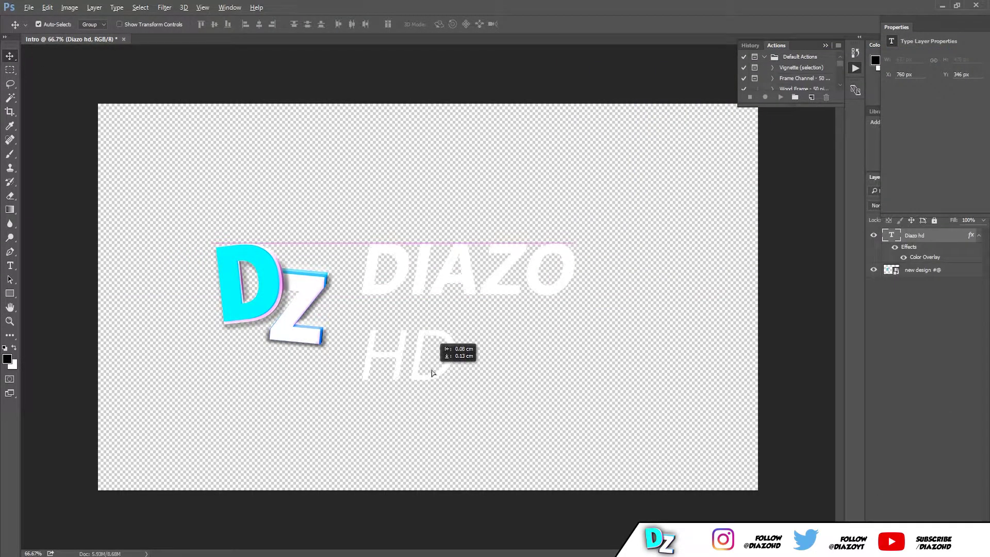
# - Enlarge the DZ logo from both corners with Ctrl+T
pyautogui.click(301, 334)
pyautogui.hotkey('ctrl', 't')
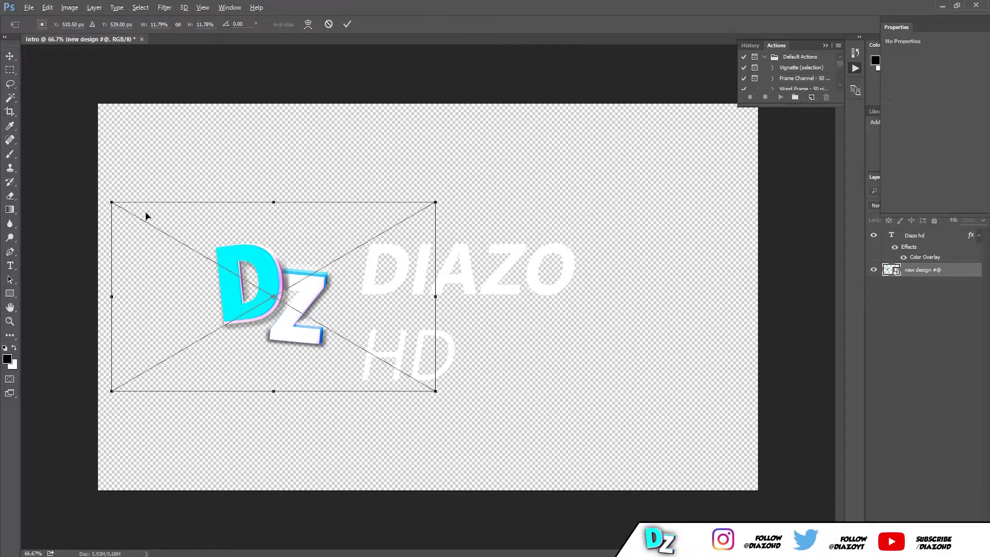
pyautogui.moveTo(110, 199); pyautogui.dragTo(22, 146)
pyautogui.moveTo(435, 393); pyautogui.dragTo(491, 424)
pyautogui.click(347, 24)
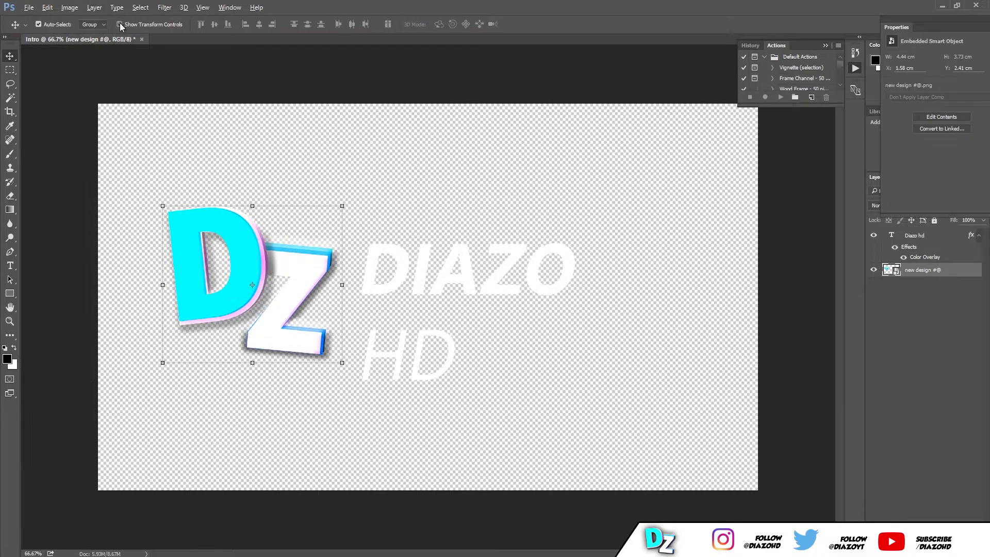
# - Skew the italic DIAZO HD text upright and move it right beside the logo
pyautogui.click(915, 235)
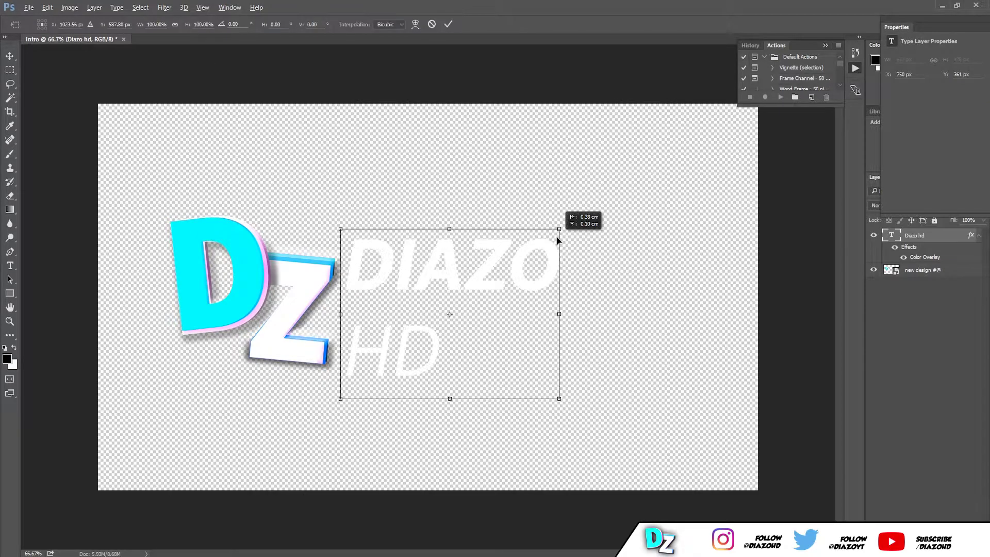
pyautogui.moveTo(574, 243); pyautogui.dragTo(549, 230)
pyautogui.click(451, 24)
pyautogui.click(119, 24)
pyautogui.moveTo(428, 344); pyautogui.dragTo(464, 355)
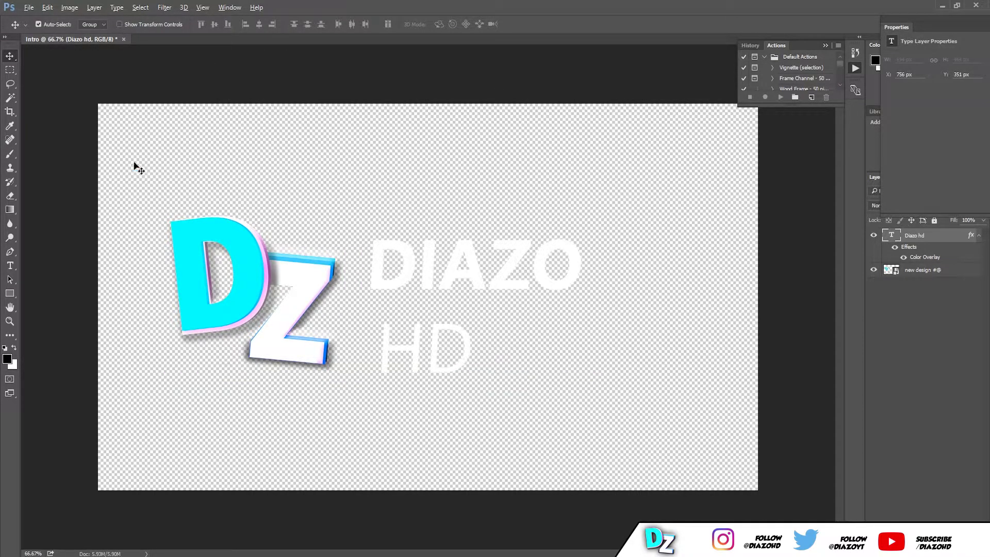
pyautogui.moveTo(395, 279); pyautogui.dragTo(410, 286)
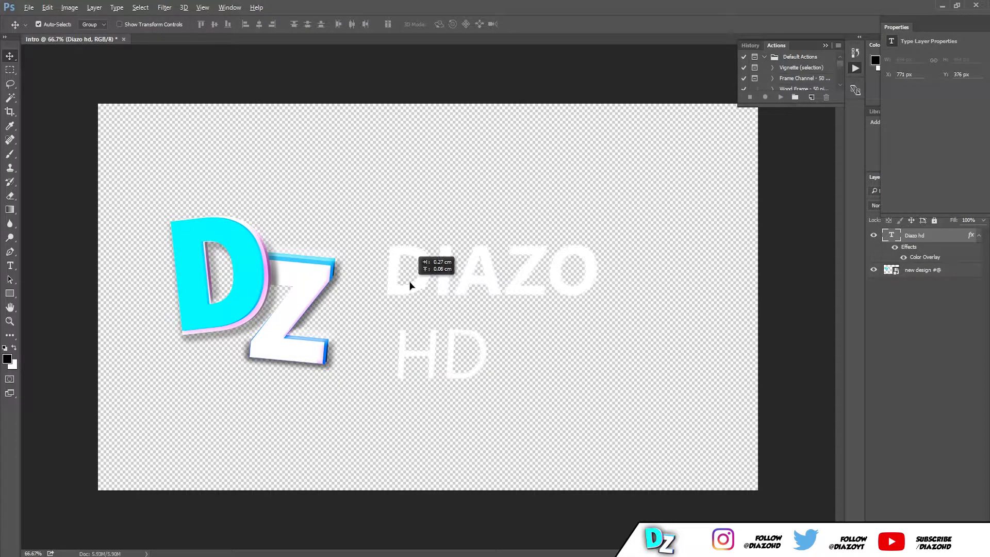
# - Add a large soft Drop Shadow to the DIAZO HD text
pyautogui.click(894, 516)
pyautogui.click(929, 511)
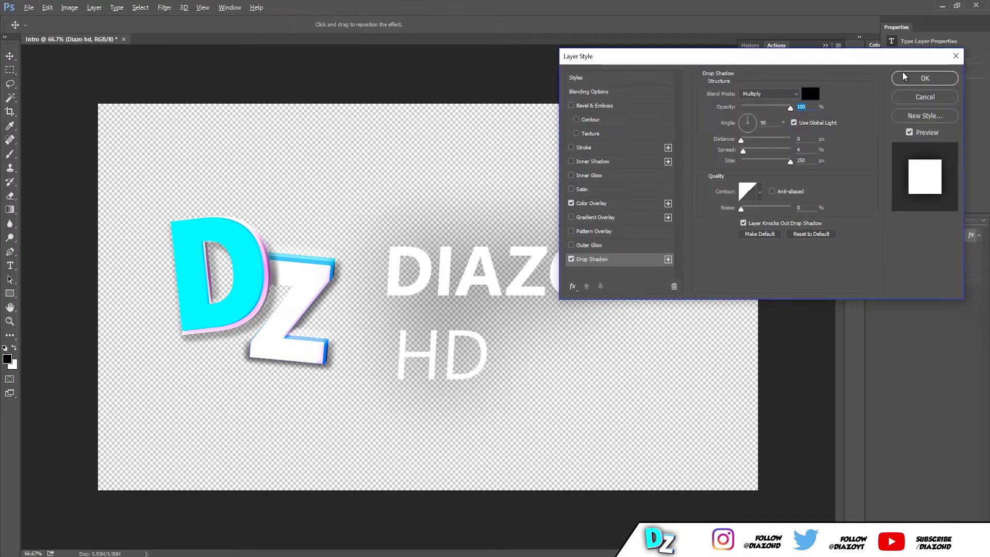
pyautogui.press('Return')
# - Draw a full-canvas rectangle below the logo and text with a blue-to-purple Gradient Overlay
pyautogui.click(10, 294)
pyautogui.moveTo(62, 86); pyautogui.dragTo(781, 504)
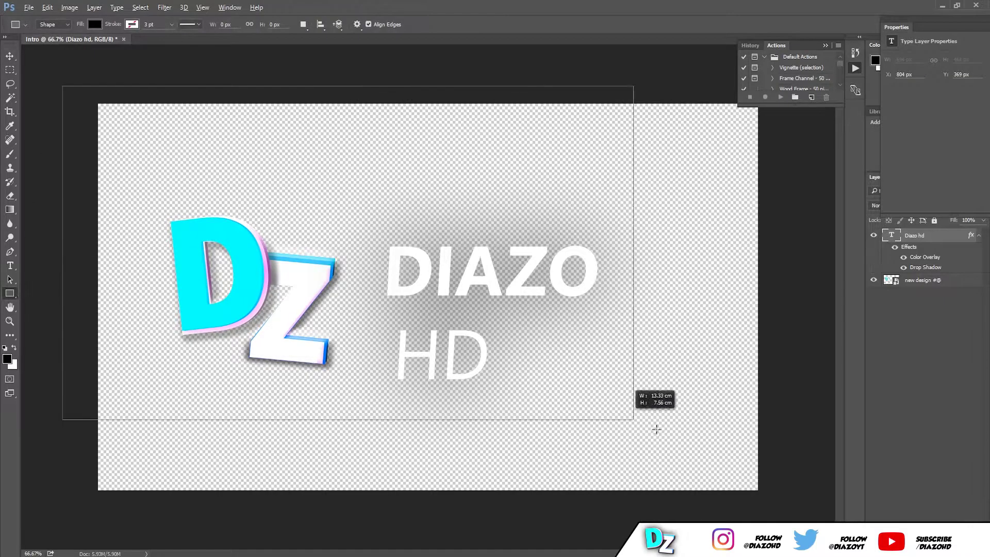
pyautogui.moveTo(948, 400); pyautogui.dragTo(948, 301)
pyautogui.click(894, 516)
pyautogui.click(929, 493)
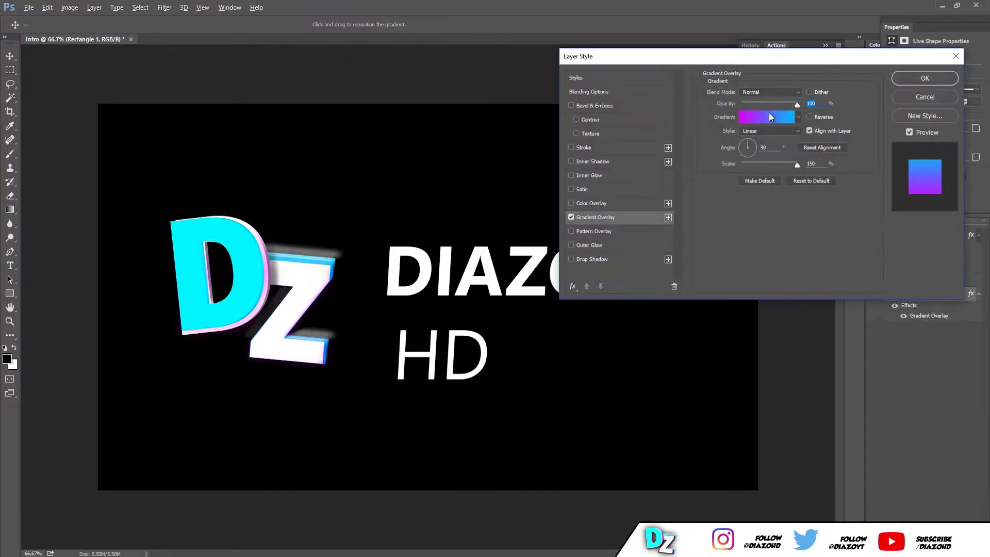
pyautogui.click(927, 76)
# - Paste the hexagon image, stretch it to fill the canvas, and blend it as Overlay
pyautogui.press('v')
pyautogui.click(47, 7)
pyautogui.click(68, 100)
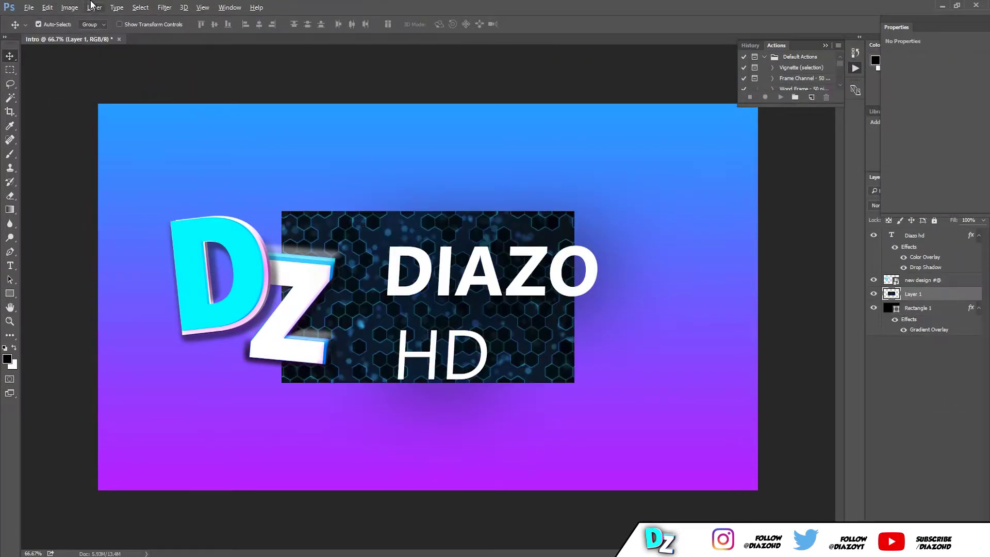
pyautogui.moveTo(573, 383); pyautogui.dragTo(762, 490)
pyautogui.moveTo(282, 212); pyautogui.dragTo(89, 88)
pyautogui.press('Return')
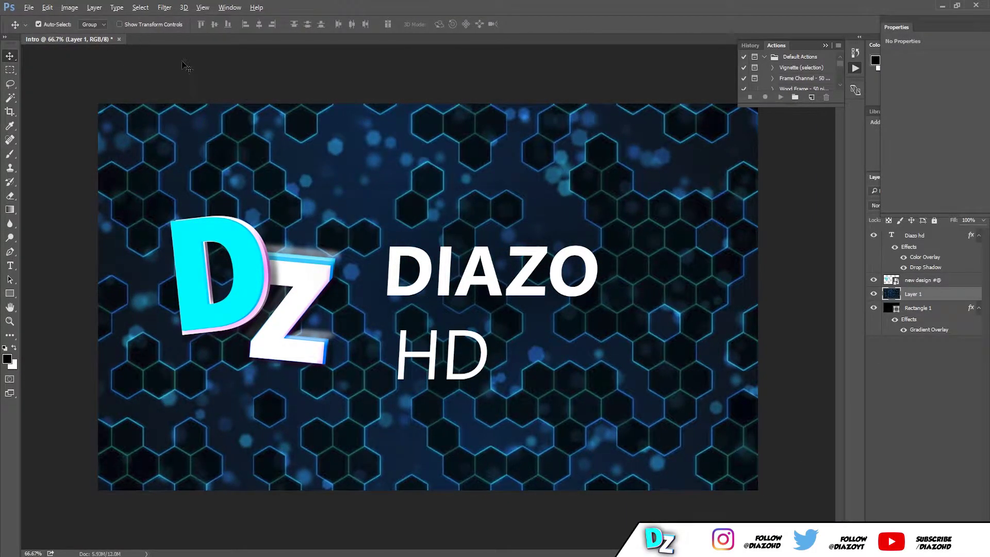
pyautogui.click(902, 205)
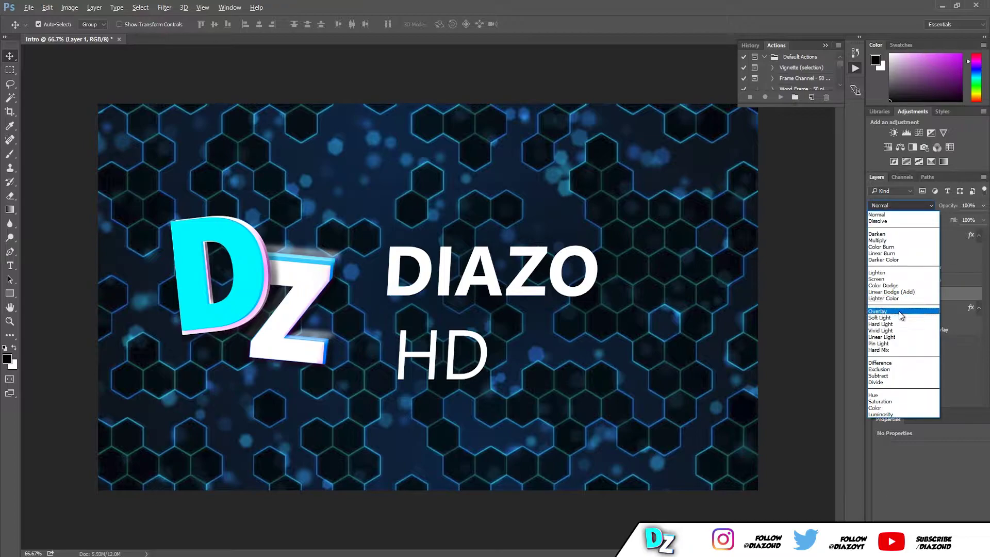
pyautogui.click(875, 287)
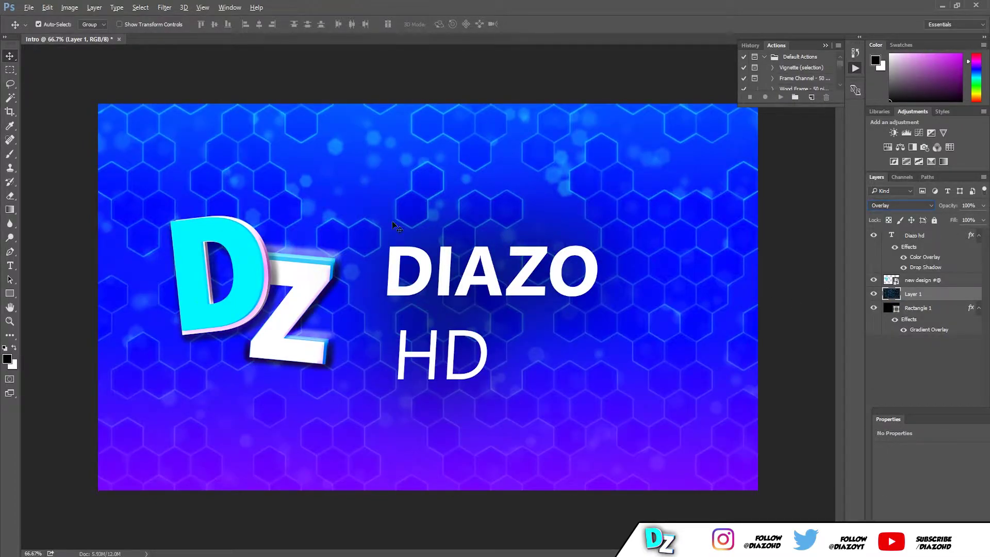
# - Draw an unfilled rectangle around the DZ logo and DIAZO HD text
pyautogui.press('u')
pyautogui.moveTo(139, 190); pyautogui.dragTo(670, 420)
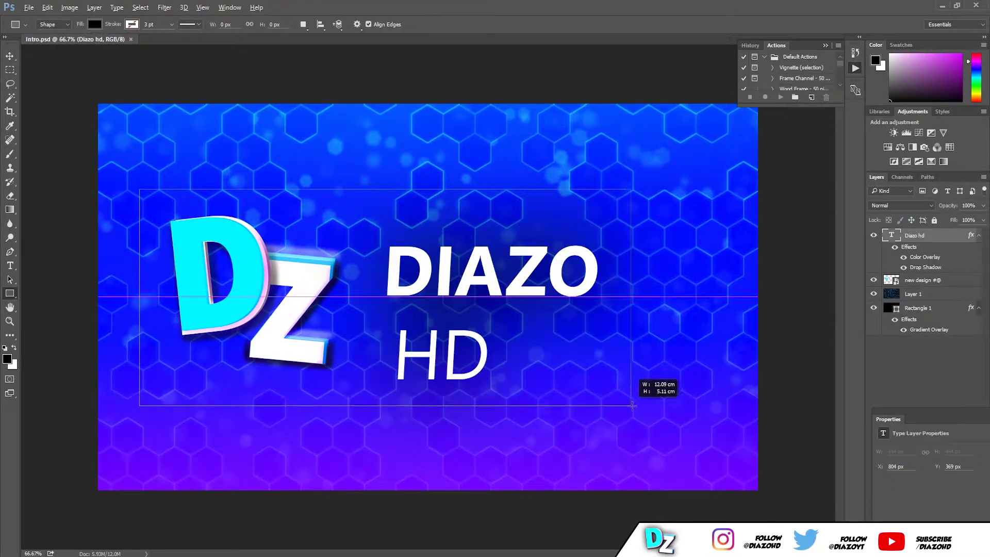
pyautogui.click(95, 24)
pyautogui.click(51, 45)
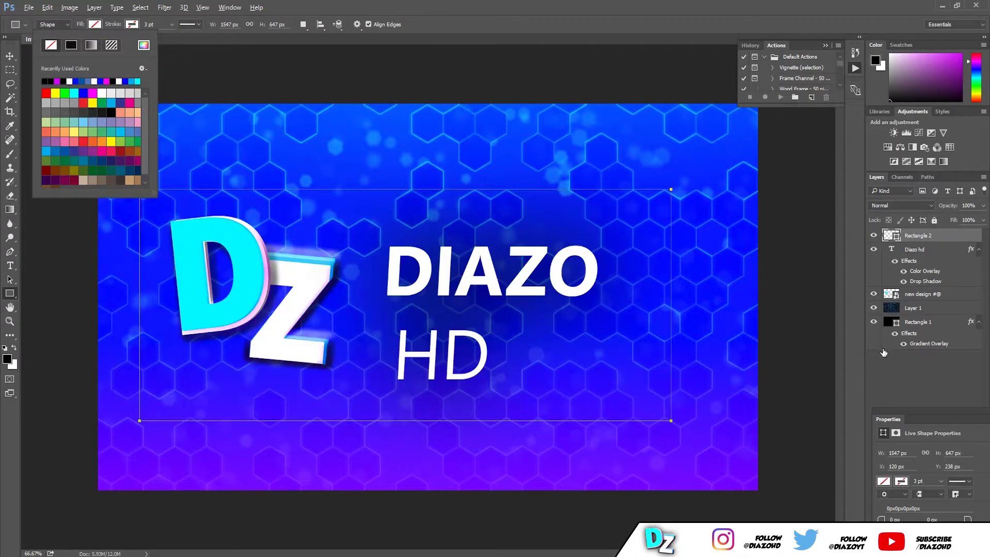
pyautogui.moveTo(928, 419); pyautogui.dragTo(925, 133)
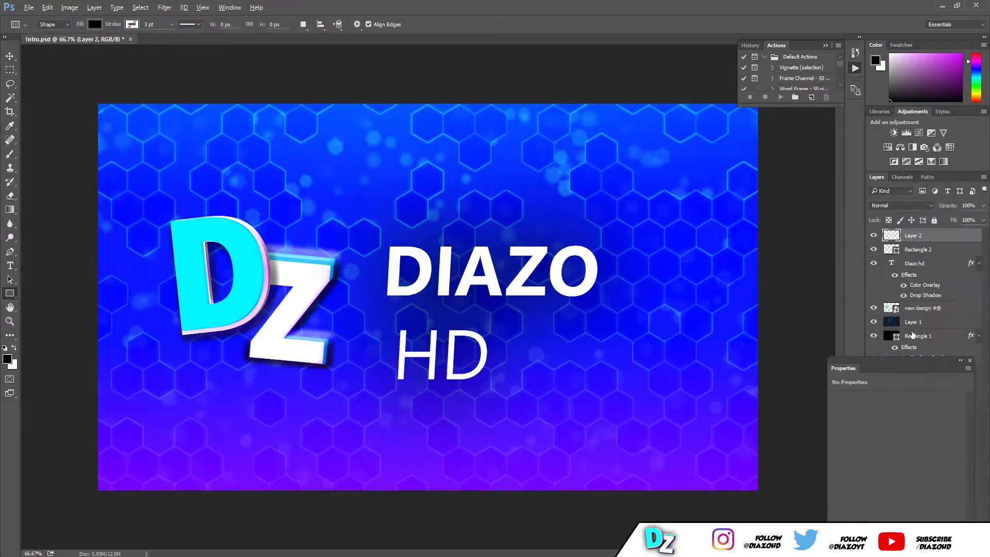
# - Add a white Stroke of size 35 to the rectangle
pyautogui.click(916, 332)
pyautogui.click(889, 274)
pyautogui.click(928, 458)
pyautogui.click(728, 170)
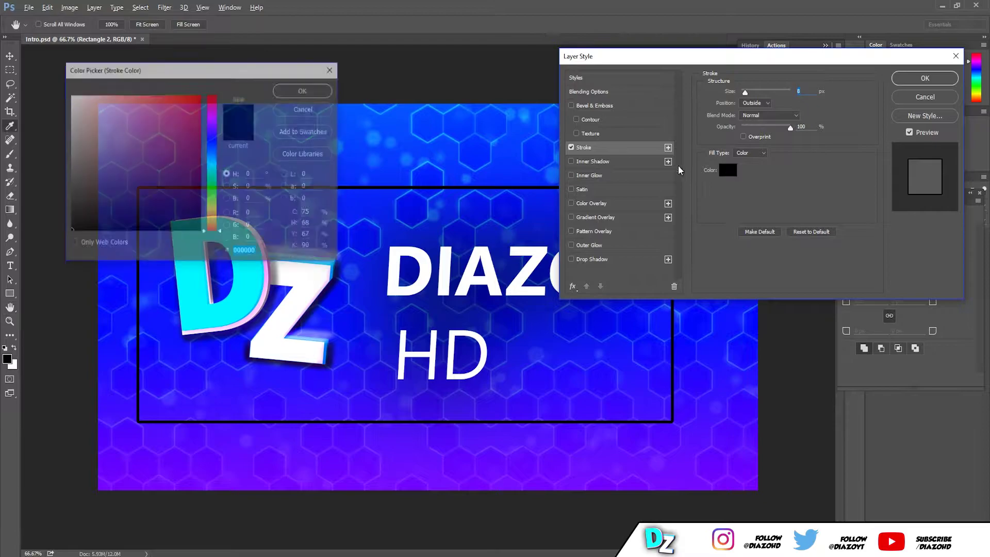
pyautogui.click(76, 96)
pyautogui.click(308, 89)
pyautogui.moveTo(724, 93); pyautogui.dragTo(746, 90)
pyautogui.click(926, 78)
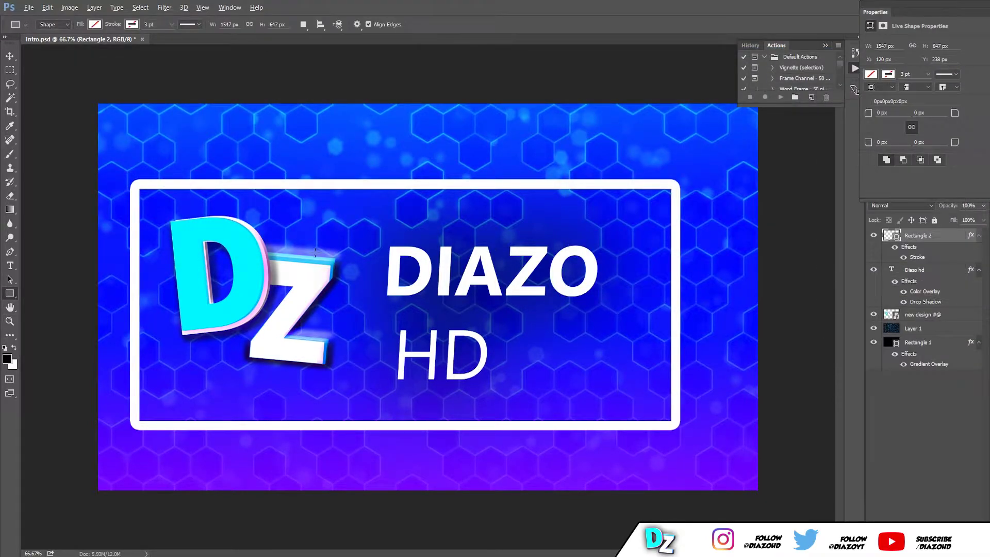
# - Nudge the white frame into place and move Rectangle 2 to the top of the layers
pyautogui.press('v')
pyautogui.click(896, 236)
pyautogui.hotkey('shift', 'Right')
pyautogui.hotkey('shift', 'Right')
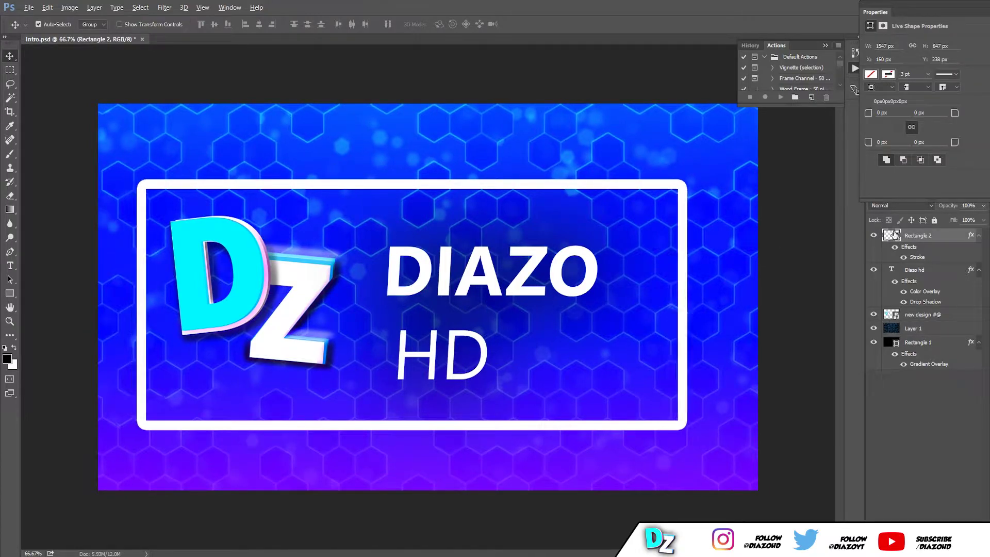
pyautogui.hotkey('shift', 'Right')
pyautogui.hotkey('shift', 'Right')
pyautogui.moveTo(900, 239); pyautogui.dragTo(906, 233)
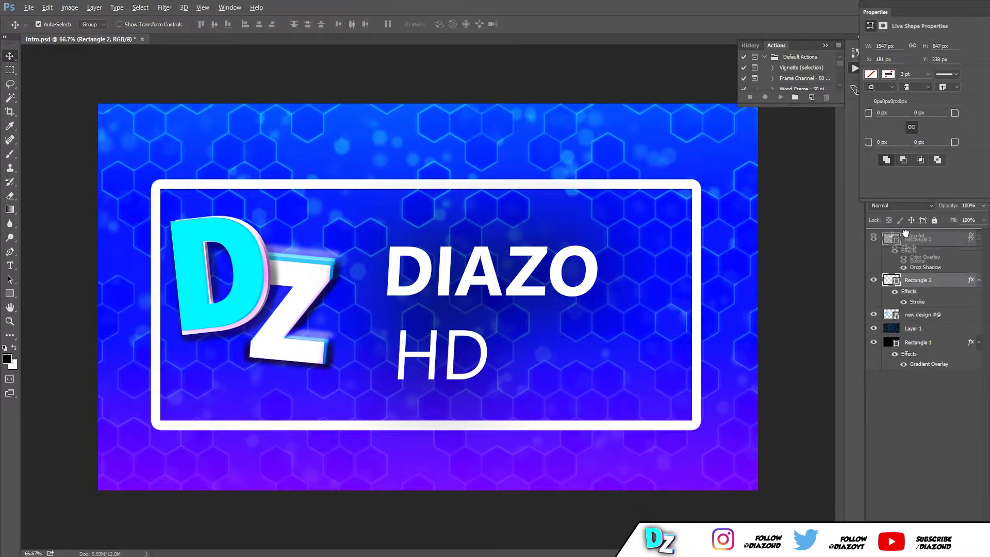
pyautogui.moveTo(915, 293); pyautogui.dragTo(923, 232)
pyautogui.hotkey('shift', 'Left')
pyautogui.hotkey('shift', 'Left')
pyautogui.hotkey('shift', 'Left')
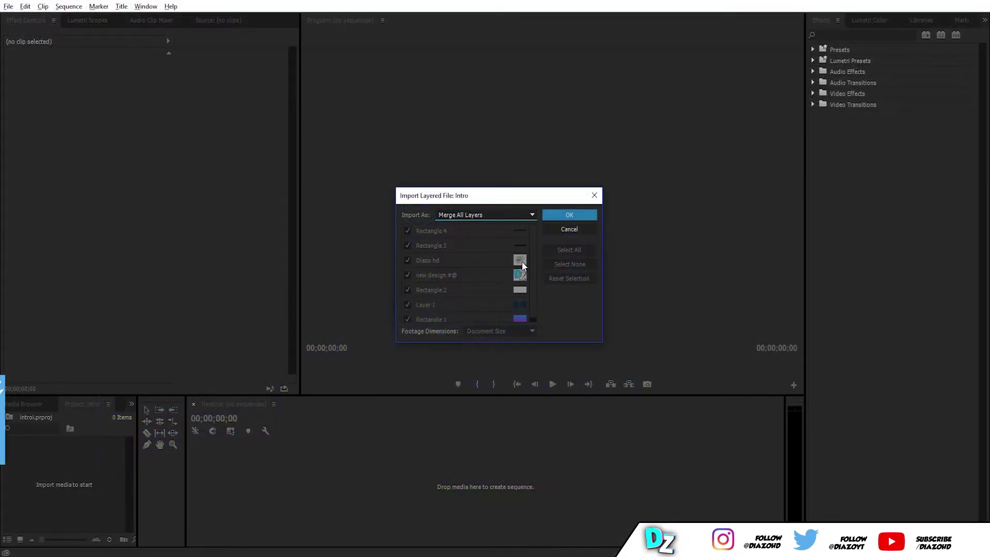
# - Import Intro.psd as Individual Layers
pyautogui.click(485, 214)
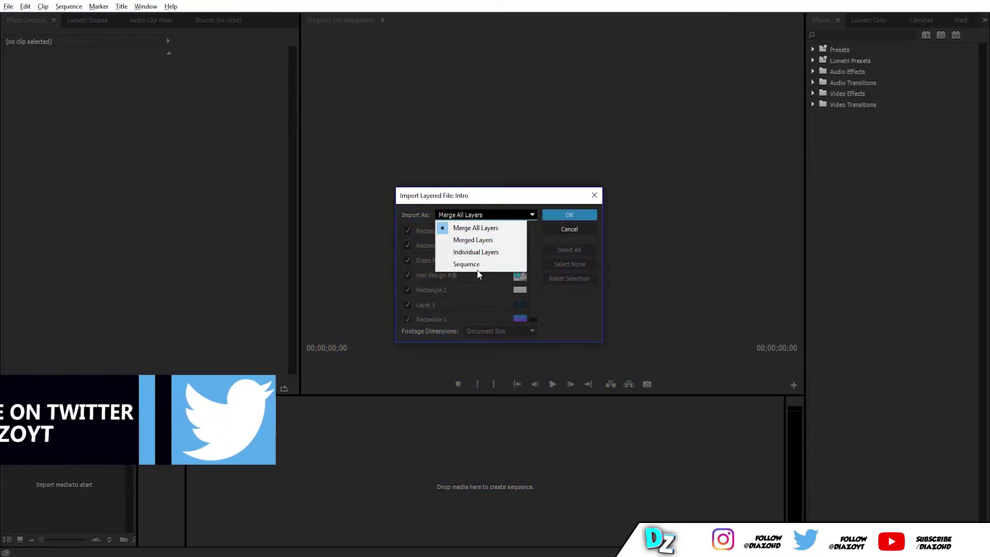
pyautogui.click(476, 252)
pyautogui.press('Return')
# - Start the Intro sequence with the Dz logo layer from the Intro bin
pyautogui.doubleClick(53, 470)
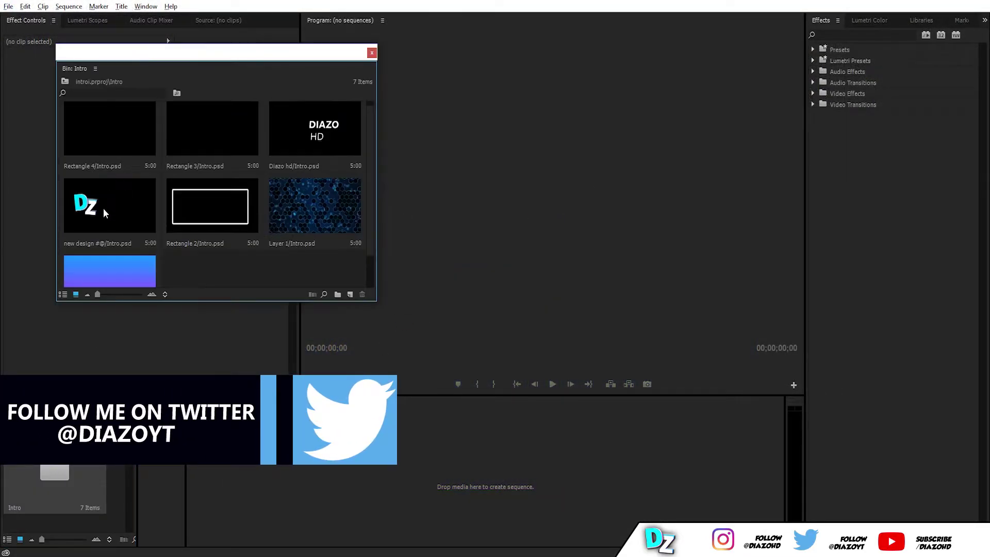
pyautogui.moveTo(215, 481); pyautogui.dragTo(227, 485)
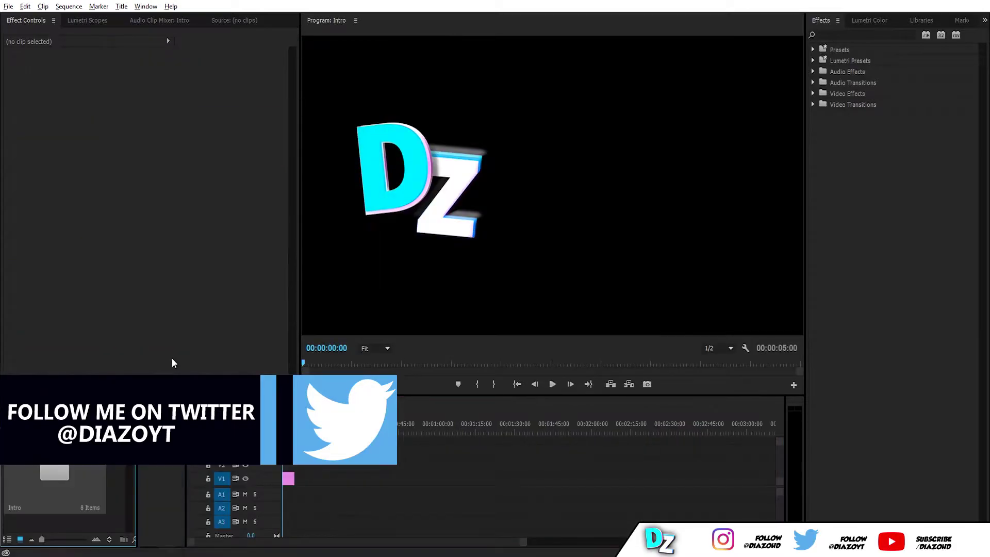
pyautogui.click(288, 478)
pyautogui.rightClick(72, 466)
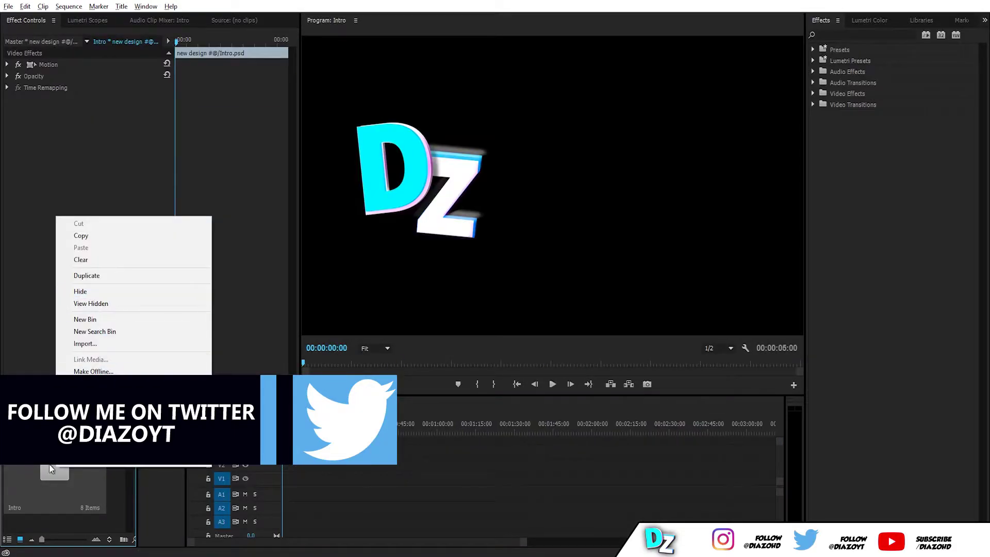
# - Add the hexagon and gradient layers to the sequence, then delete the hexagon clip
pyautogui.doubleClick(50, 468)
pyautogui.scroll(-1, 224, 221)
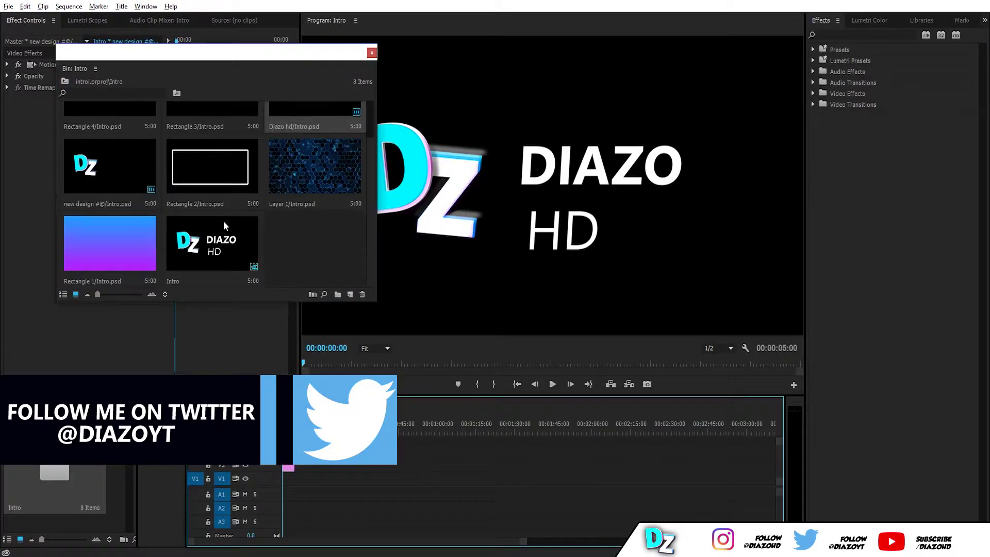
pyautogui.moveTo(303, 179); pyautogui.dragTo(287, 468)
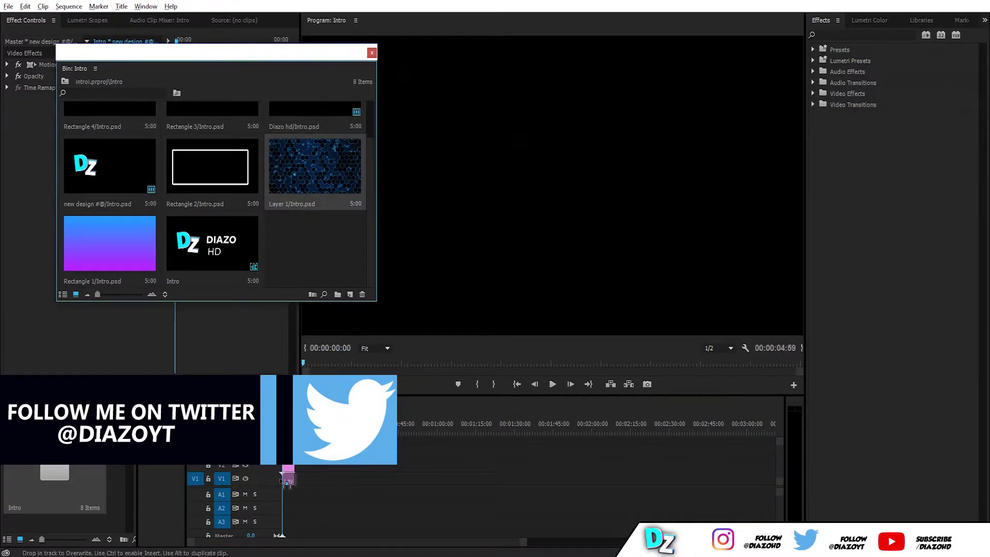
pyautogui.moveTo(150, 266); pyautogui.dragTo(287, 460)
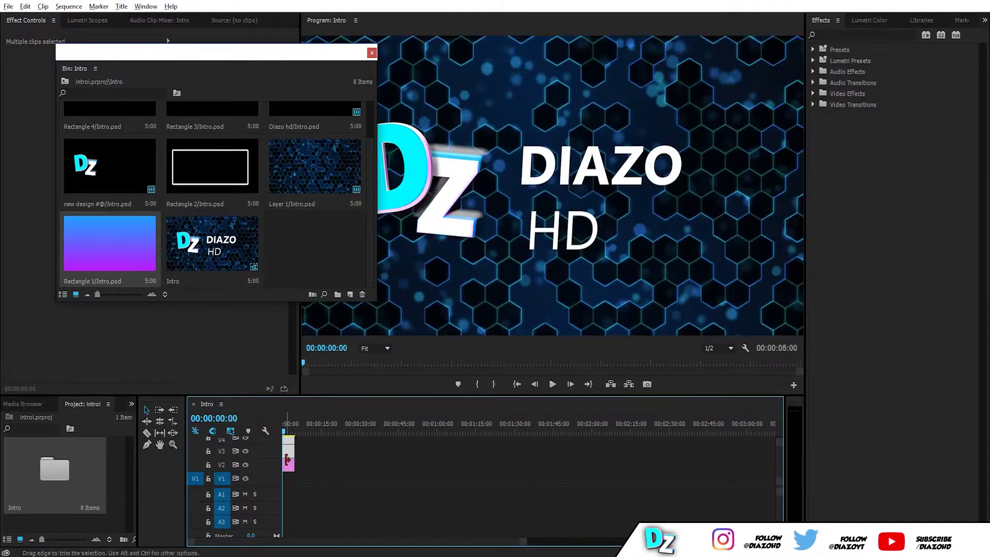
pyautogui.click(291, 456)
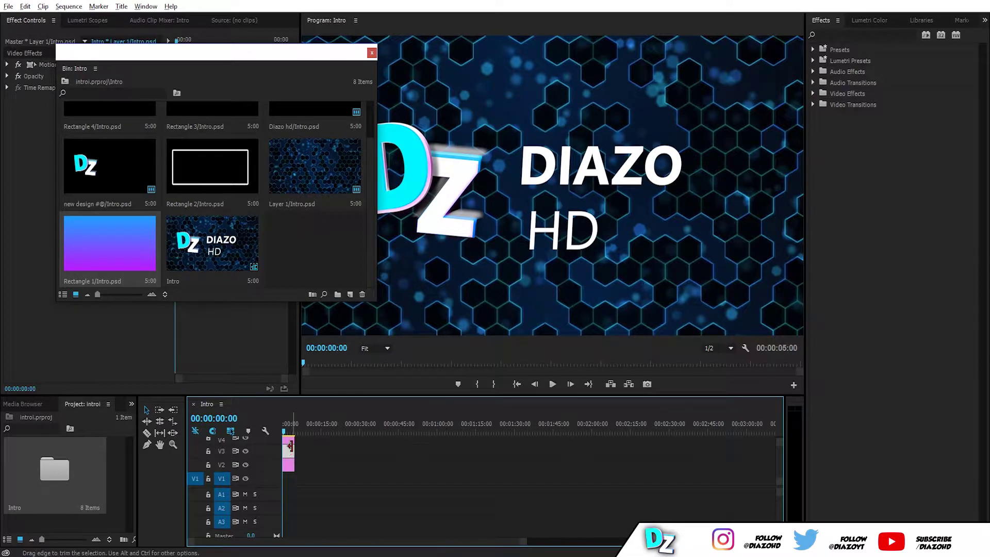
pyautogui.press('Delete')
# - Close the Intro bin and shift the gradient and other layer clips later on the timeline
pyautogui.scroll(1, 204, 242)
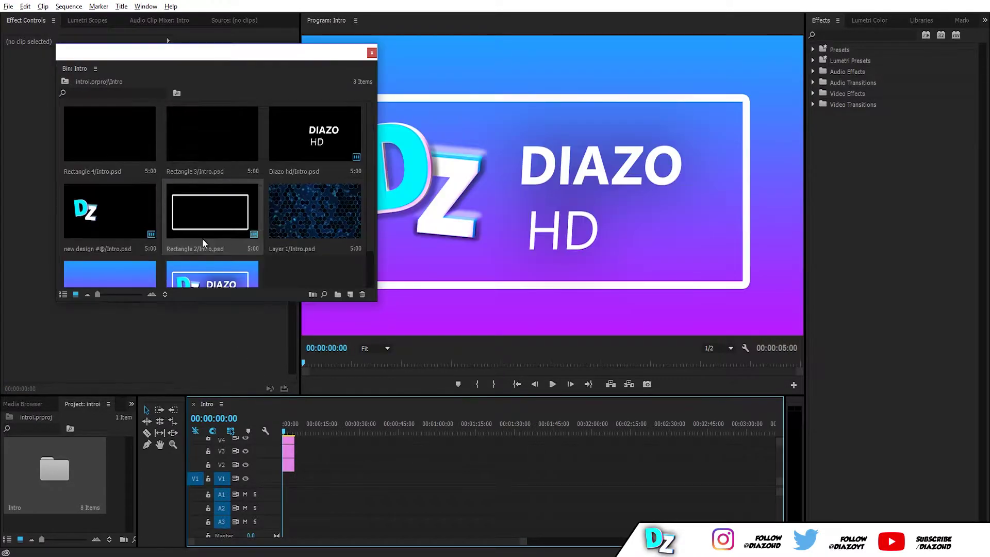
pyautogui.click(371, 53)
pyautogui.moveTo(289, 454); pyautogui.dragTo(347, 454)
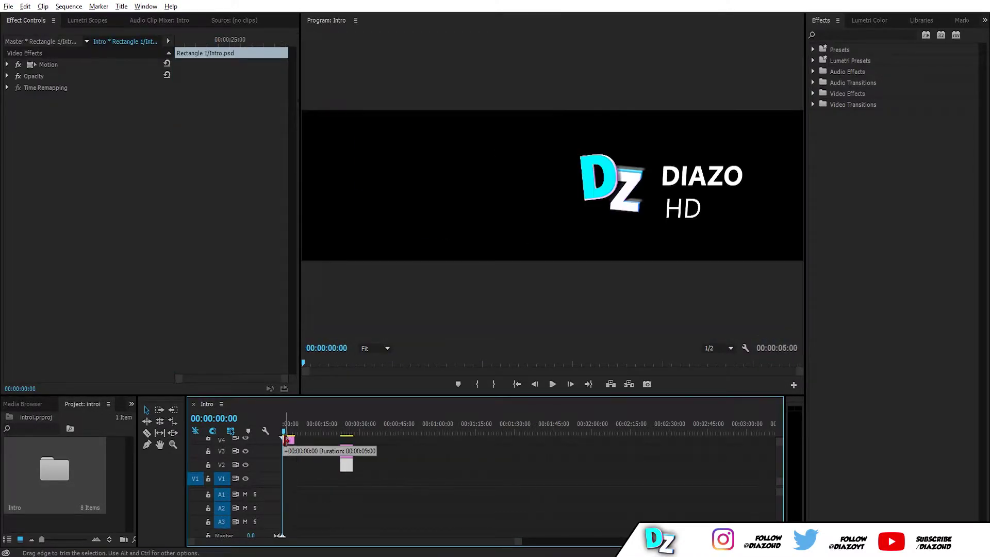
pyautogui.moveTo(286, 439); pyautogui.dragTo(288, 439)
pyautogui.scroll(2, 321, 460)
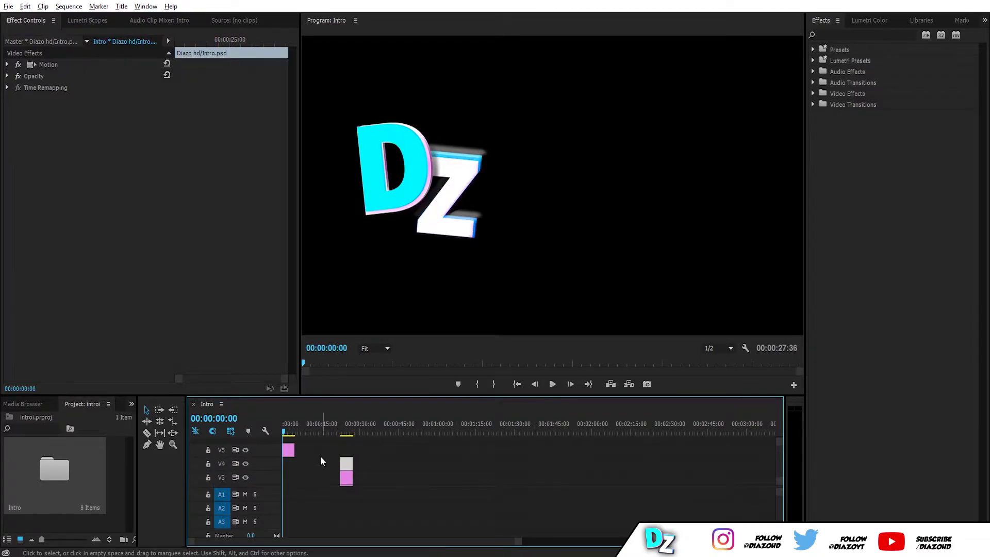
pyautogui.click(8, 6)
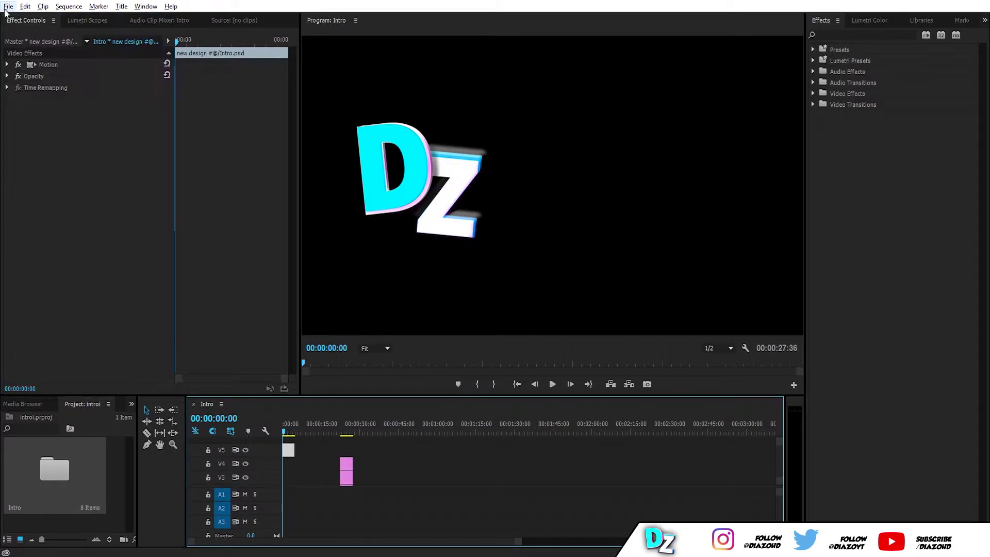
pyautogui.click(25, 66)
# - Apply the Transform effect to the Dz logo clip and move the logo right
pyautogui.click(861, 34)
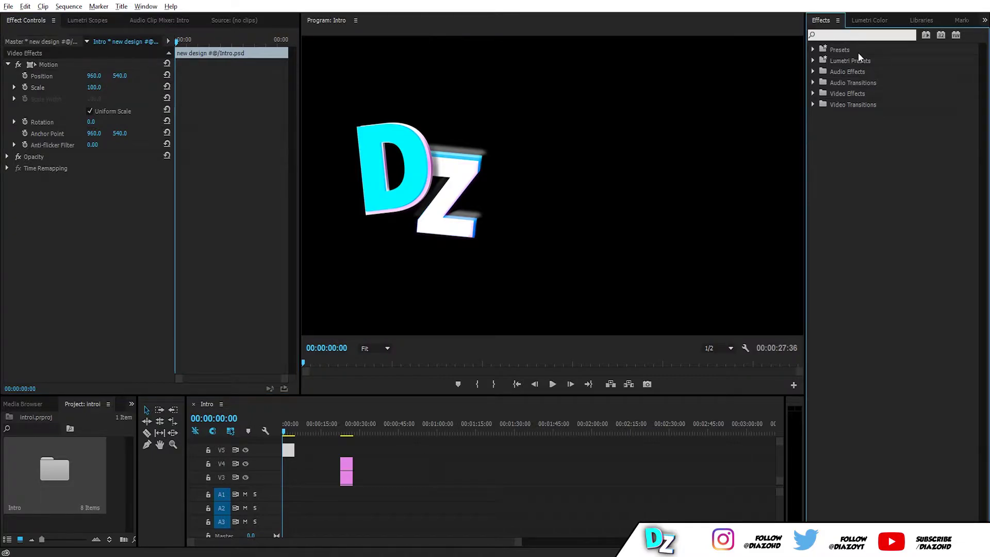
pyautogui.write('transf')
pyautogui.moveTo(855, 115); pyautogui.dragTo(277, 359)
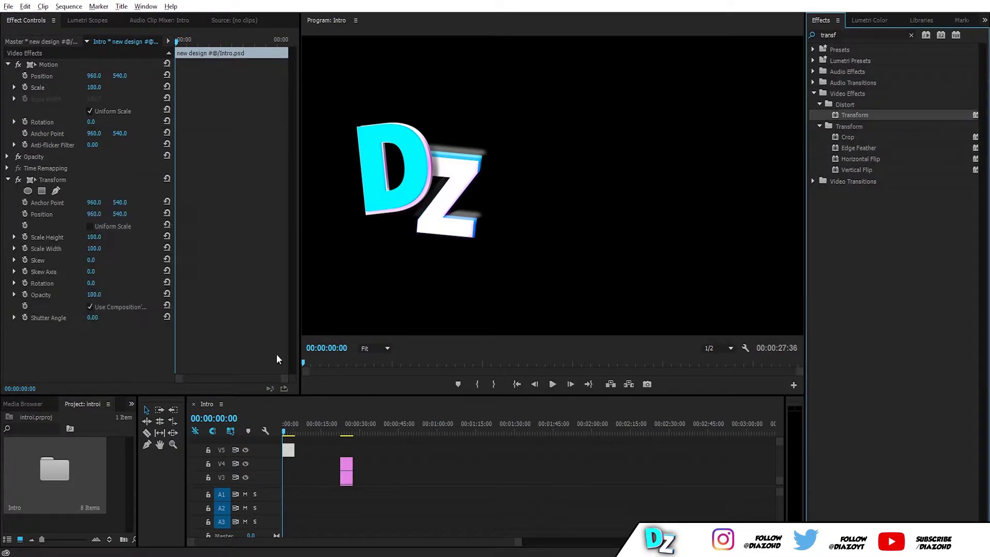
pyautogui.moveTo(94, 75)
pyautogui.mouseDown()
pyautogui.moveTo(134, 76)
pyautogui.moveTo(77, 76)
pyautogui.moveTo(109, 118)
pyautogui.moveTo(77, 76)
pyautogui.moveTo(124, 87)
pyautogui.moveTo(124, 76)
pyautogui.moveTo(72, 88)
pyautogui.mouseUp()
pyautogui.write('0')
pyautogui.press('Return')
# - Set the preview to Full resolution and keyframe Rotation from 214° to 0 by 00:00:01:25
pyautogui.click(731, 348)
pyautogui.click(714, 344)
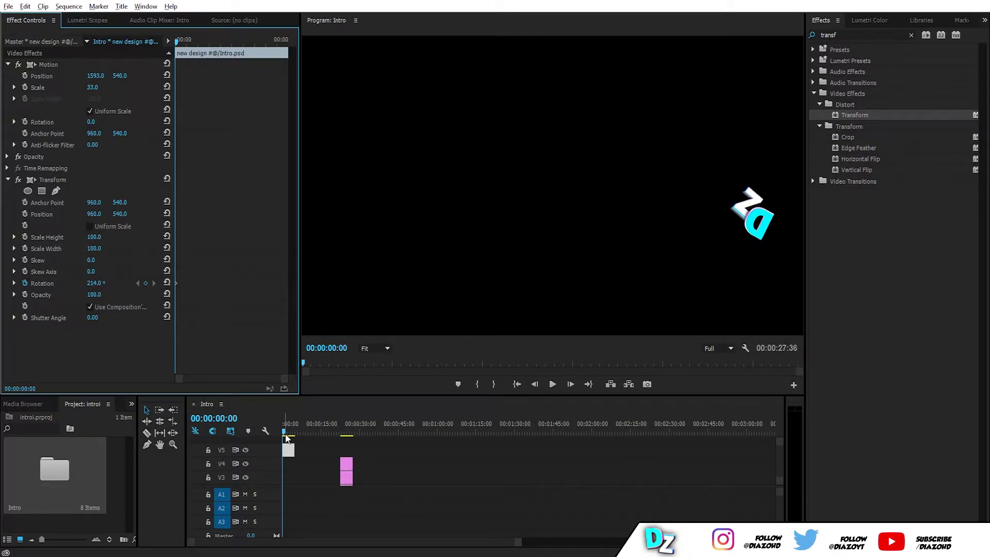
pyautogui.scroll(2, 288, 439)
pyautogui.scroll(2, 279, 464)
pyautogui.scroll(2, 270, 484)
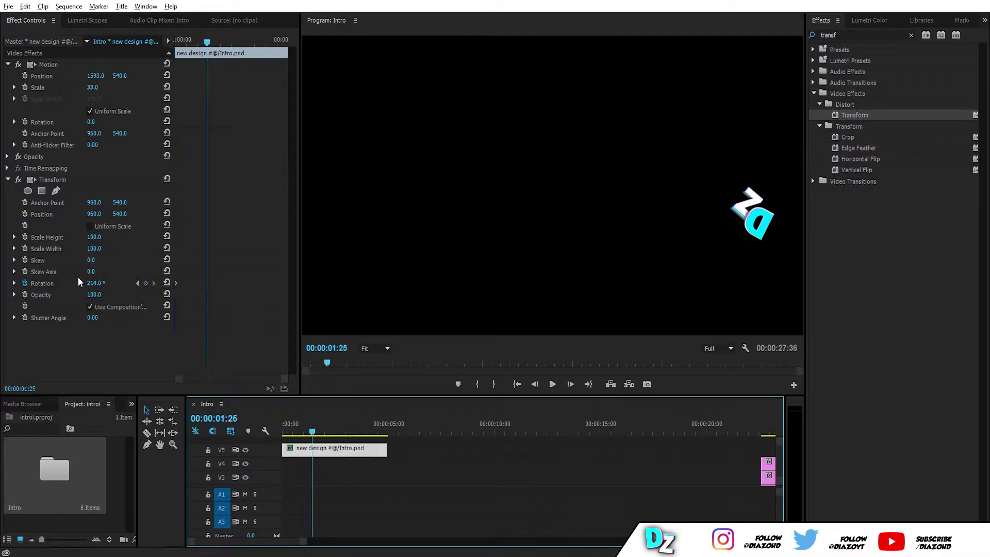
pyautogui.click(103, 282)
pyautogui.moveTo(292, 431); pyautogui.dragTo(284, 431)
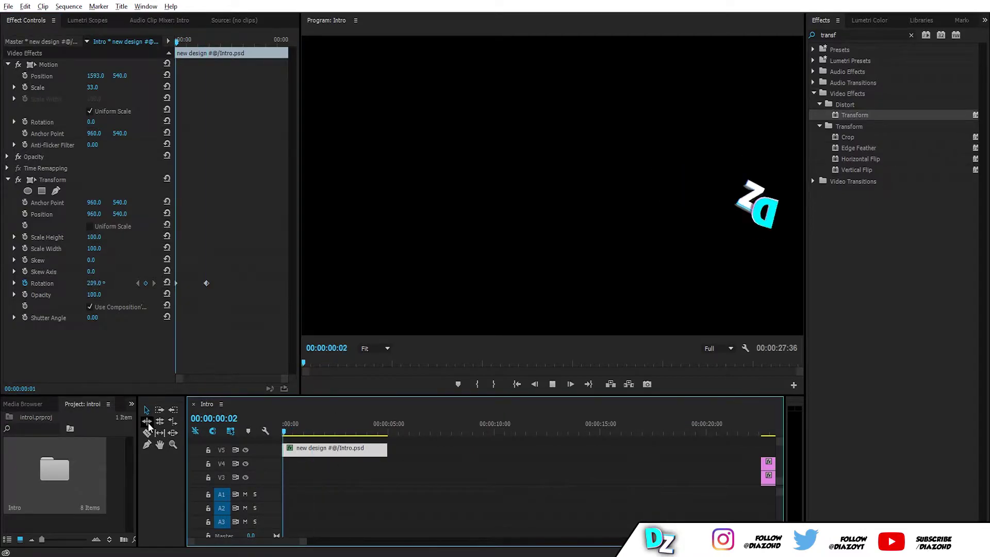
pyautogui.click(312, 431)
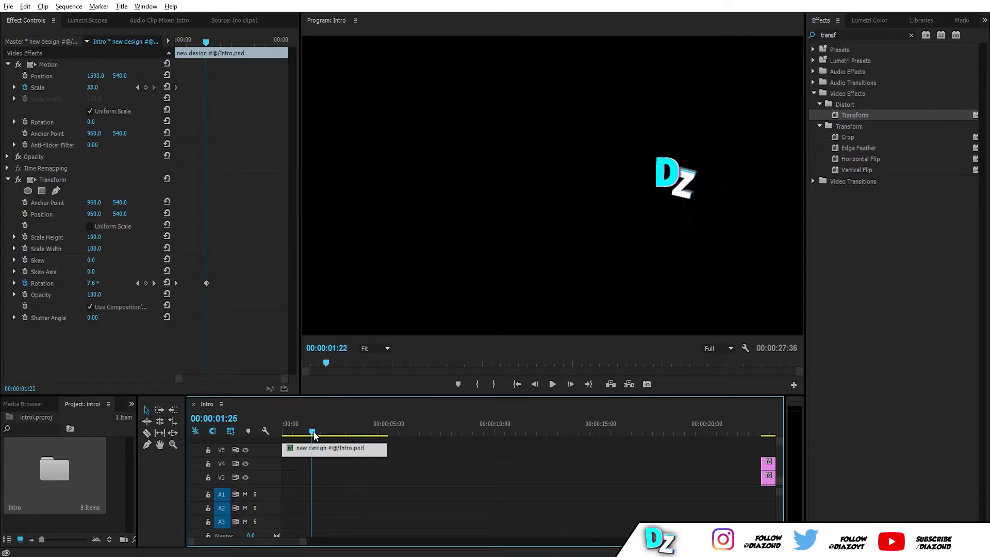
pyautogui.moveTo(299, 436); pyautogui.dragTo(283, 436)
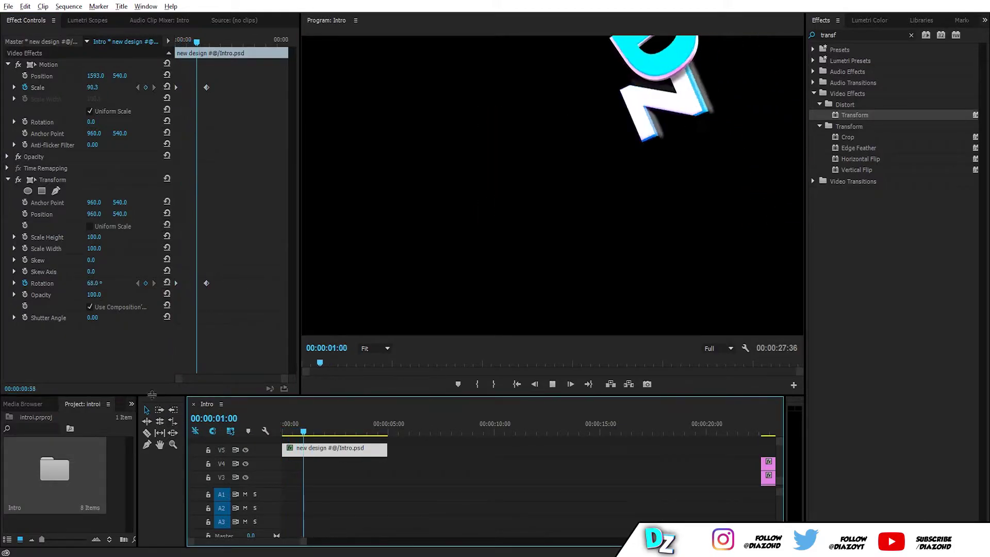
# - Apply Ease In/Out to both Scale keyframes and play back the result
pyautogui.click(14, 87)
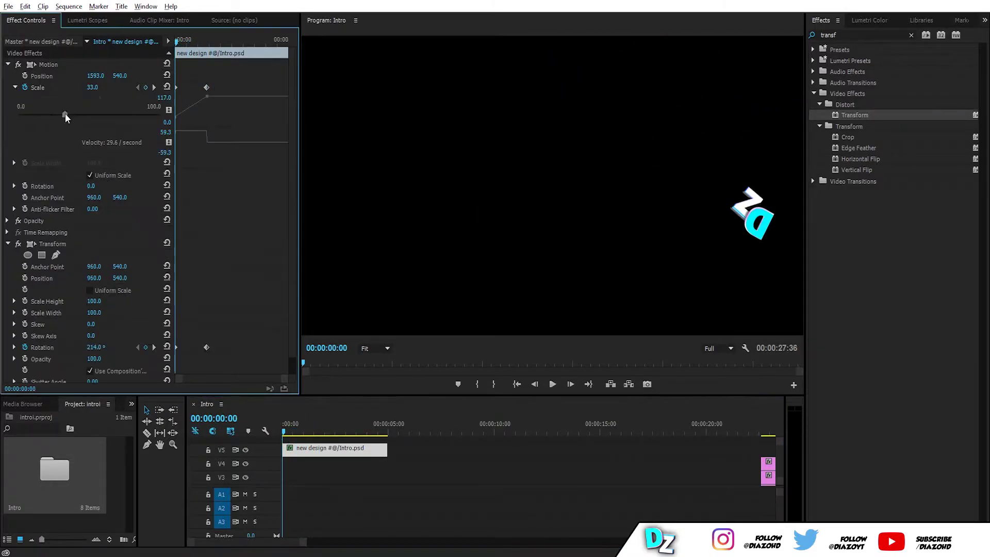
pyautogui.rightClick(207, 88)
pyautogui.click(209, 174)
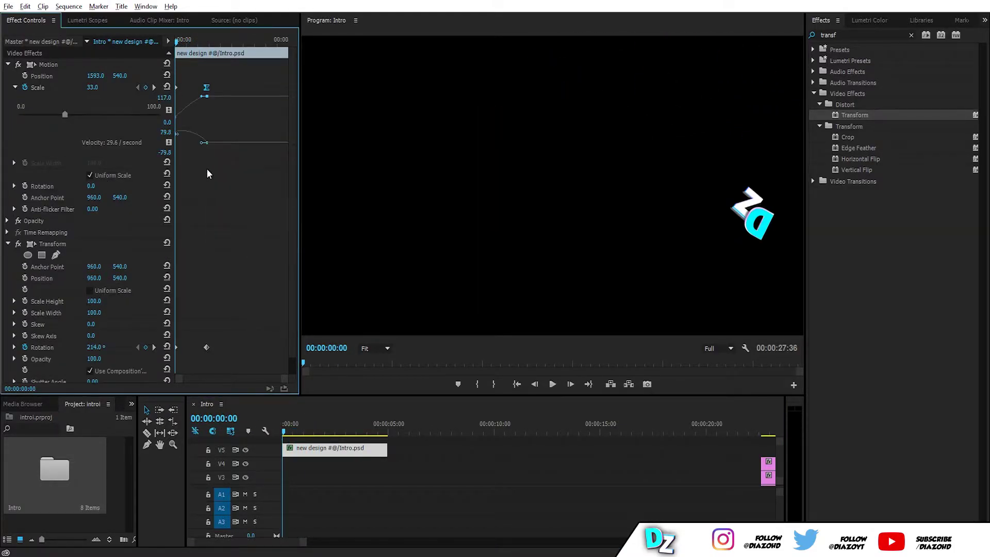
pyautogui.rightClick(176, 87)
pyautogui.click(223, 242)
pyautogui.click(295, 410)
pyautogui.press('space')
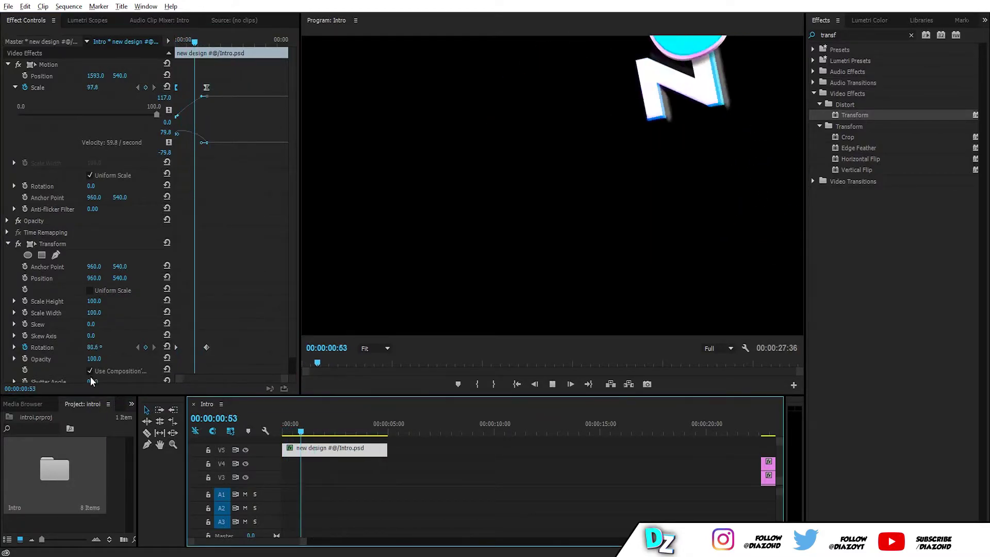
pyautogui.click(14, 348)
# - Apply Ease In/Out to both Rotation keyframes
pyautogui.scroll(-1, 104, 258)
pyautogui.rightClick(206, 324)
pyautogui.click(240, 417)
pyautogui.rightClick(176, 325)
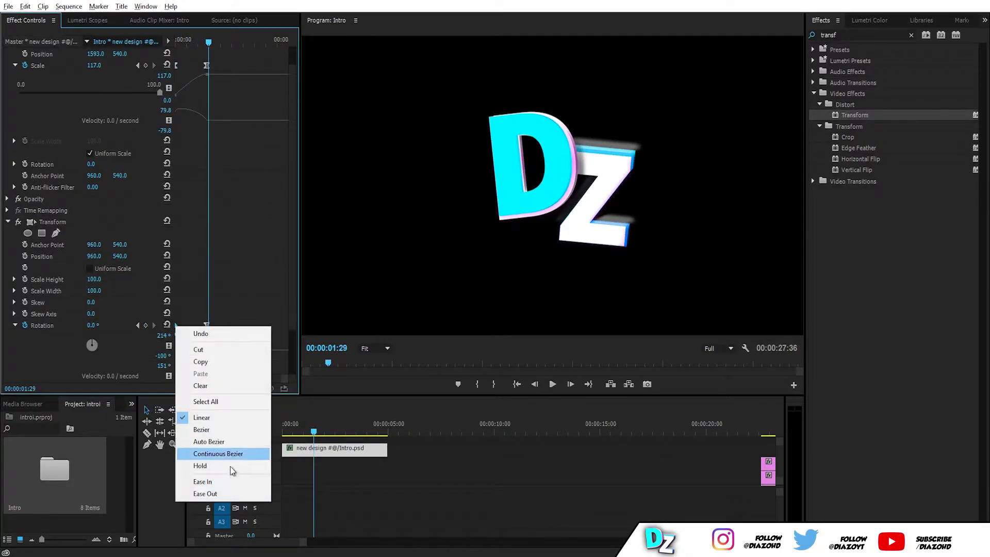
pyautogui.click(203, 482)
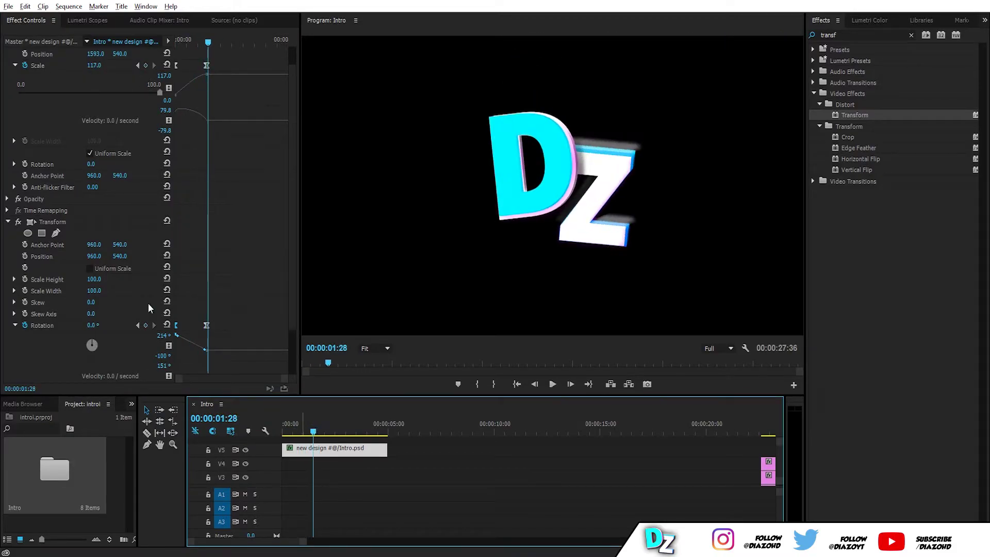
pyautogui.scroll(1, 67, 156)
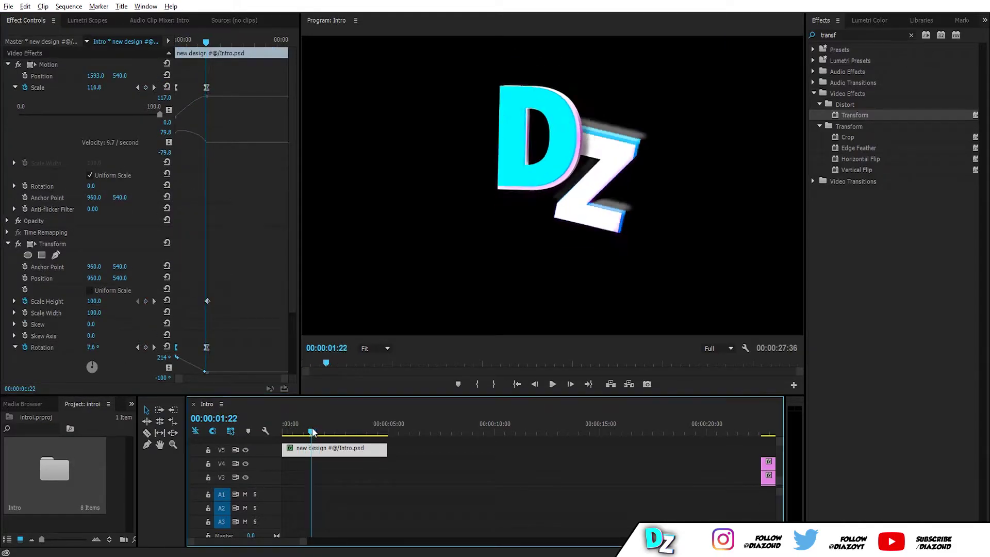
# - Keyframe Transform Scale Height at 00:00:01:42 stretching to 113 and back to 100
pyautogui.moveTo(313, 432); pyautogui.dragTo(317, 432)
pyautogui.click(24, 301)
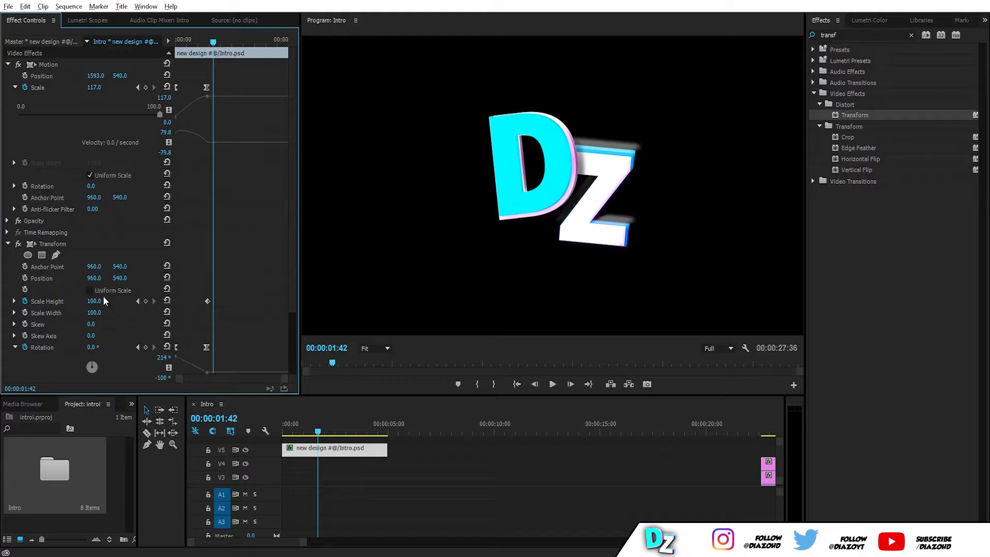
pyautogui.moveTo(103, 301); pyautogui.dragTo(110, 301)
pyautogui.click(319, 433)
pyautogui.click(96, 301)
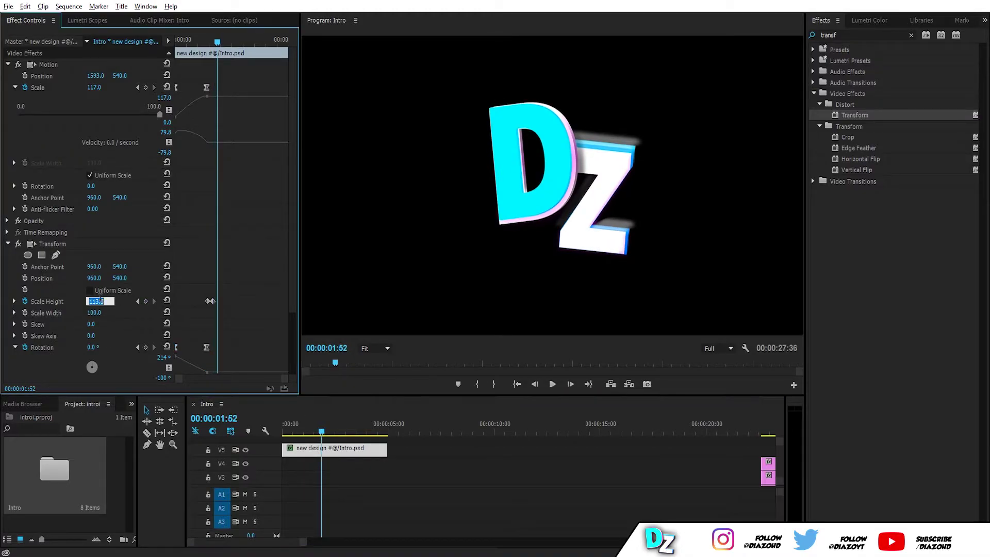
pyautogui.press('Return')
pyautogui.click(336, 413)
pyautogui.press('space')
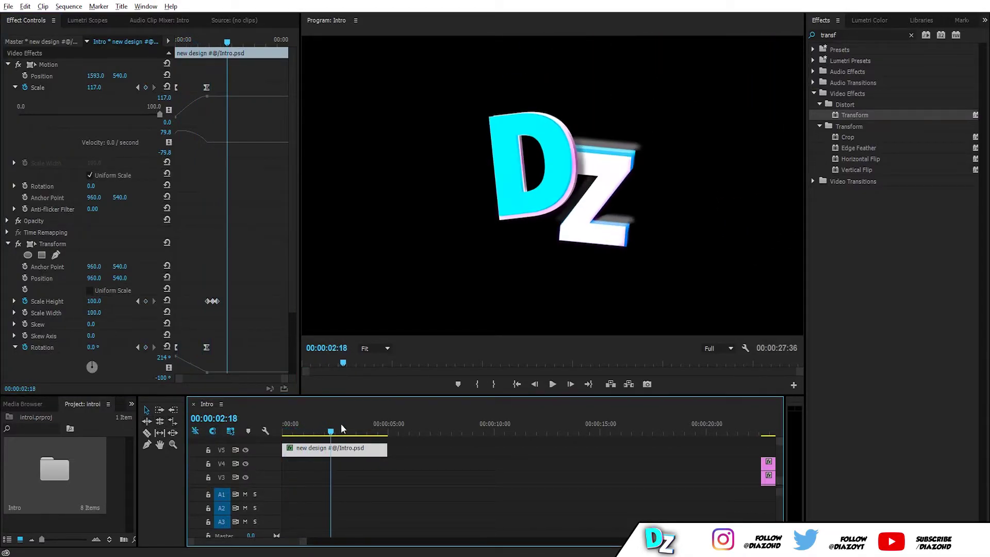
# - Set another Scale Height keyframe of 100 just after 00:00:02:00
pyautogui.click(326, 427)
pyautogui.press('=')
pyautogui.press('=')
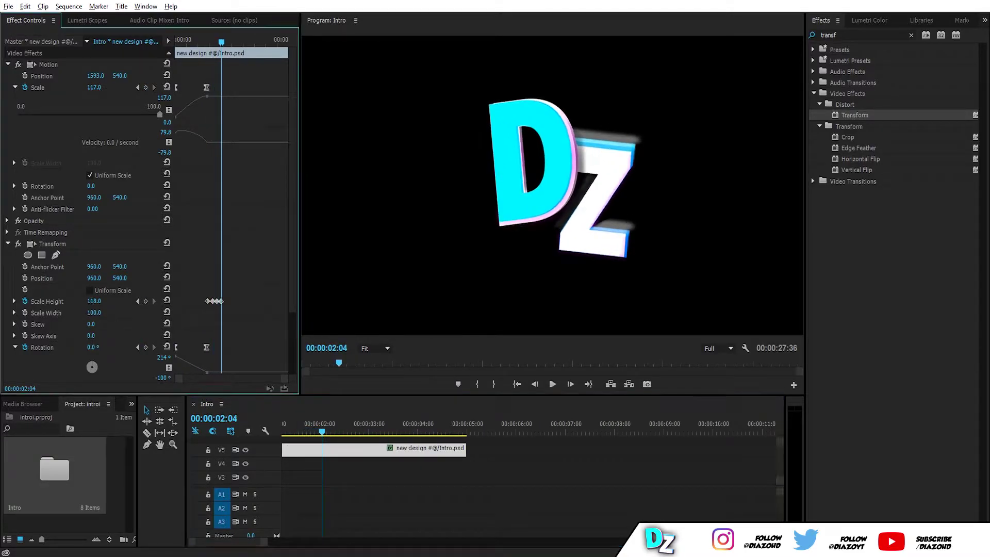
pyautogui.press('space')
pyautogui.click(96, 301)
pyautogui.write('100')
pyautogui.press('Return')
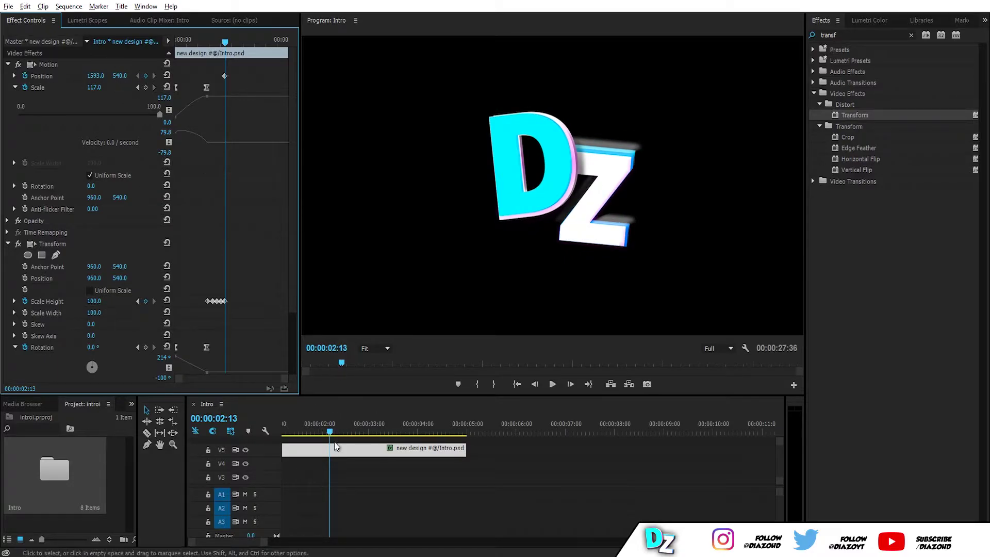
# - Preview the spinning DZ logo animation from the start of the sequence
pyautogui.press('space')
pyautogui.press('Home')
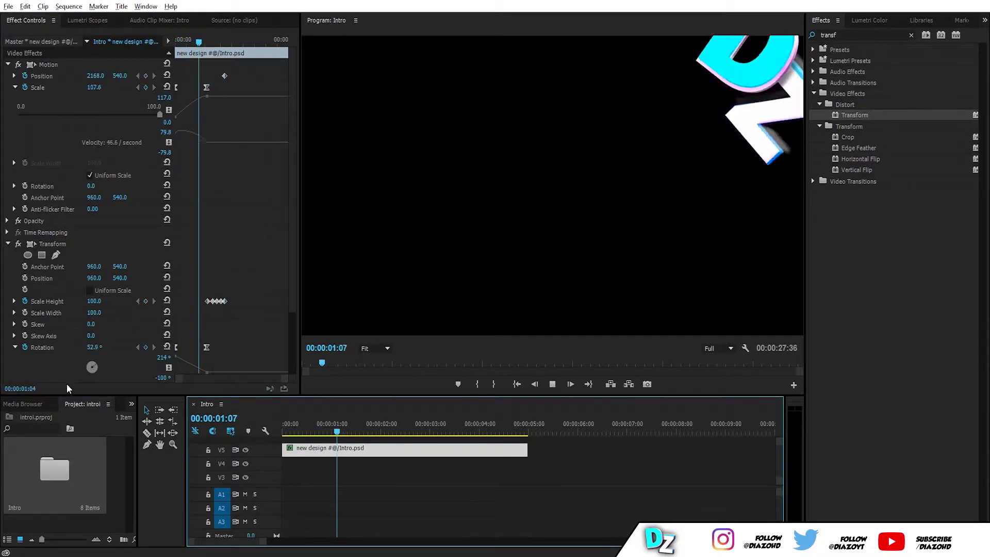
pyautogui.press('space')
pyautogui.press('Home')
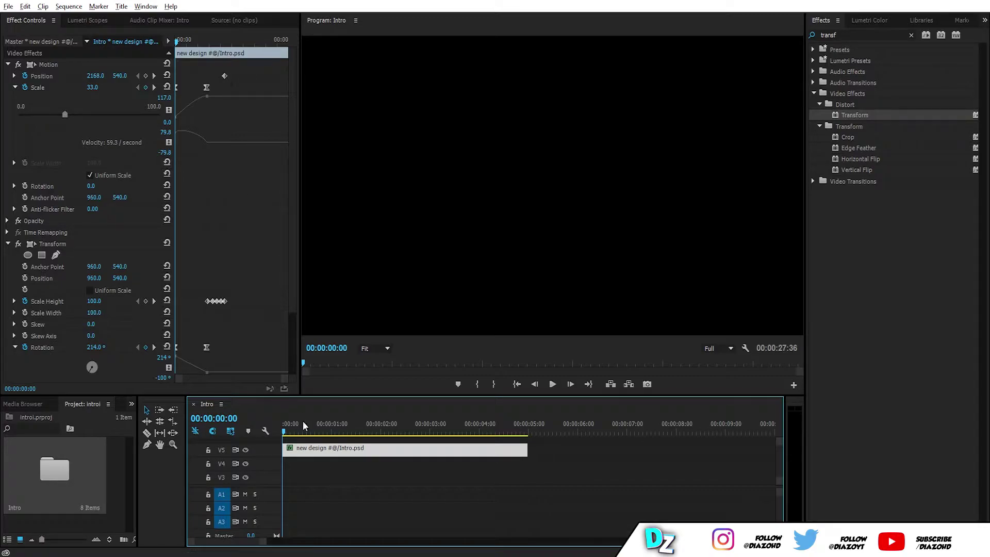
pyautogui.press('space')
pyautogui.press('Home')
# - Add a second Position keyframe near 2:10 that slides the DZ logo left from the right
pyautogui.click(97, 76)
pyautogui.press('space')
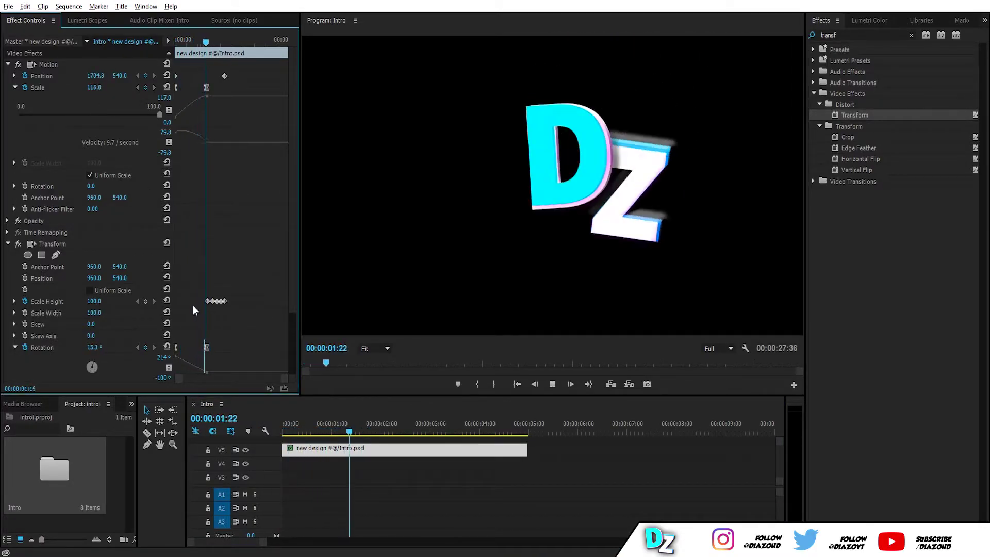
pyautogui.click(336, 418)
pyautogui.press('Home')
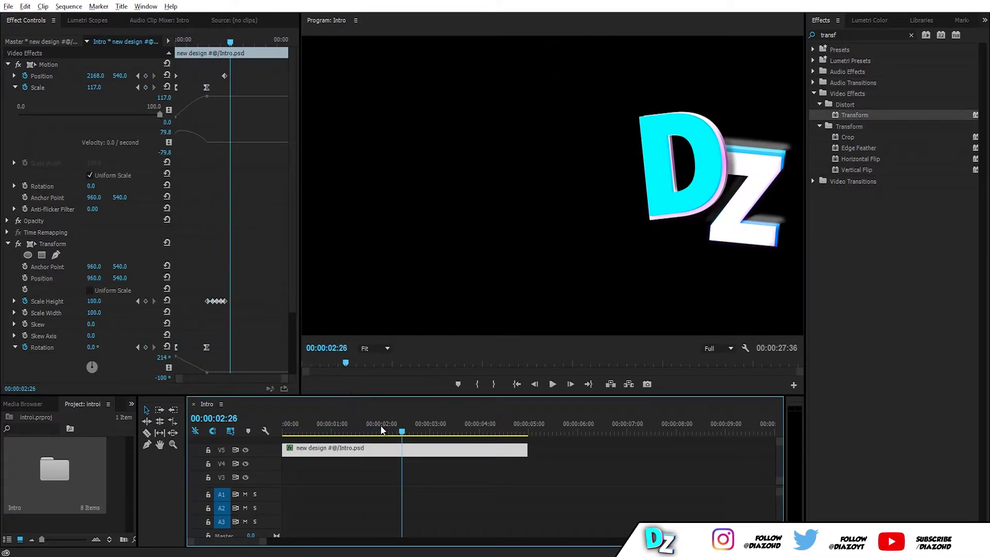
pyautogui.moveTo(233, 46); pyautogui.dragTo(226, 44)
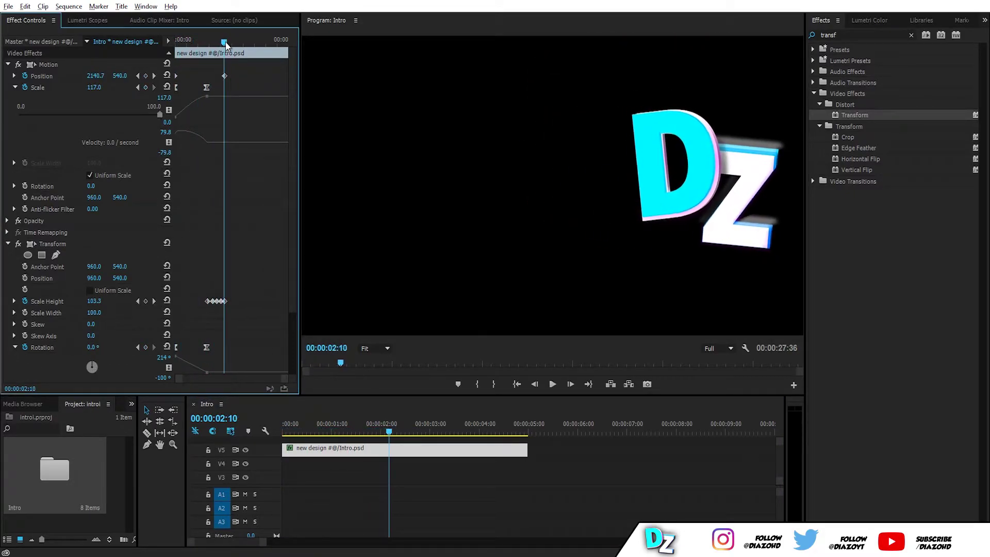
pyautogui.moveTo(431, 432); pyautogui.dragTo(373, 434)
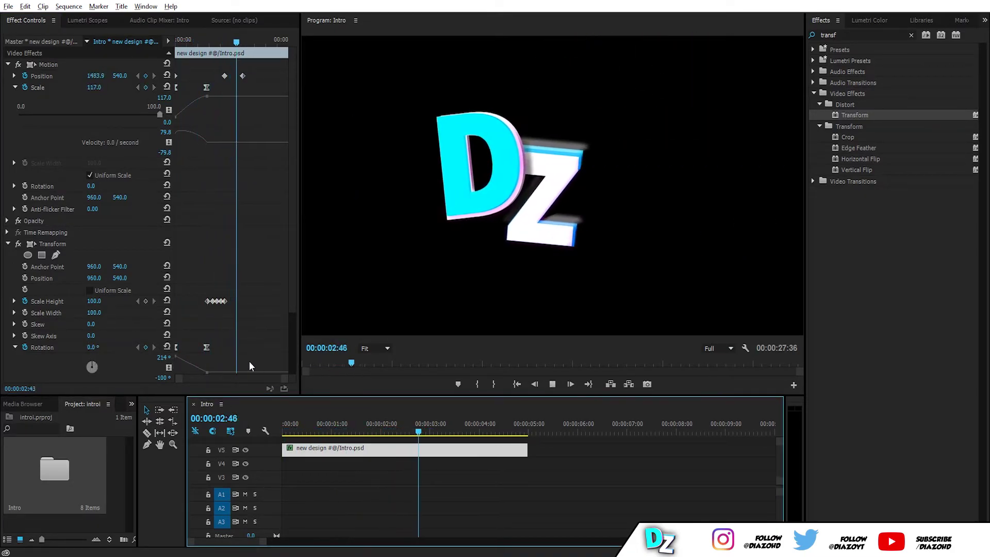
# - Set the DZ logo's two Position keyframes to Ease Out and Ease In
pyautogui.rightClick(224, 75)
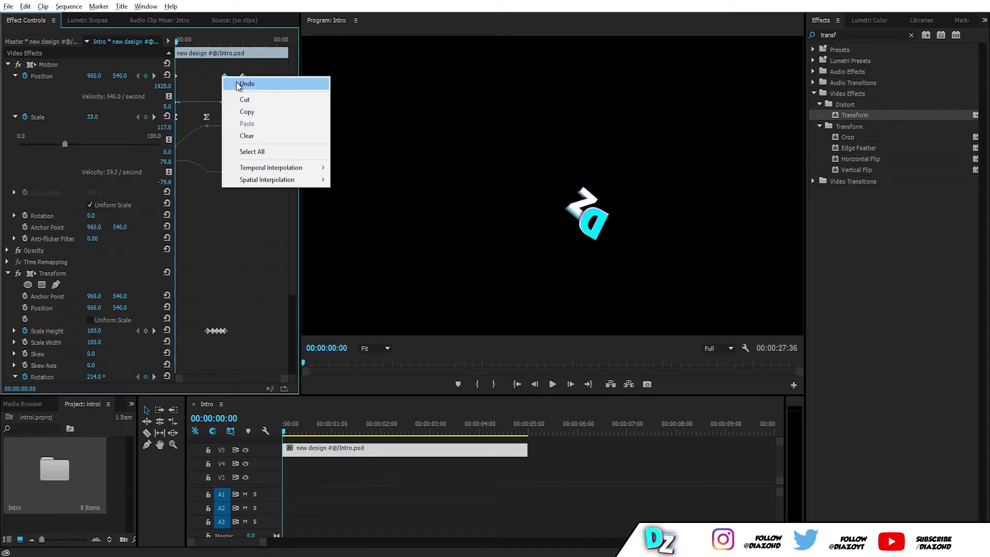
pyautogui.moveTo(273, 168)
pyautogui.click(396, 244)
pyautogui.rightClick(243, 76)
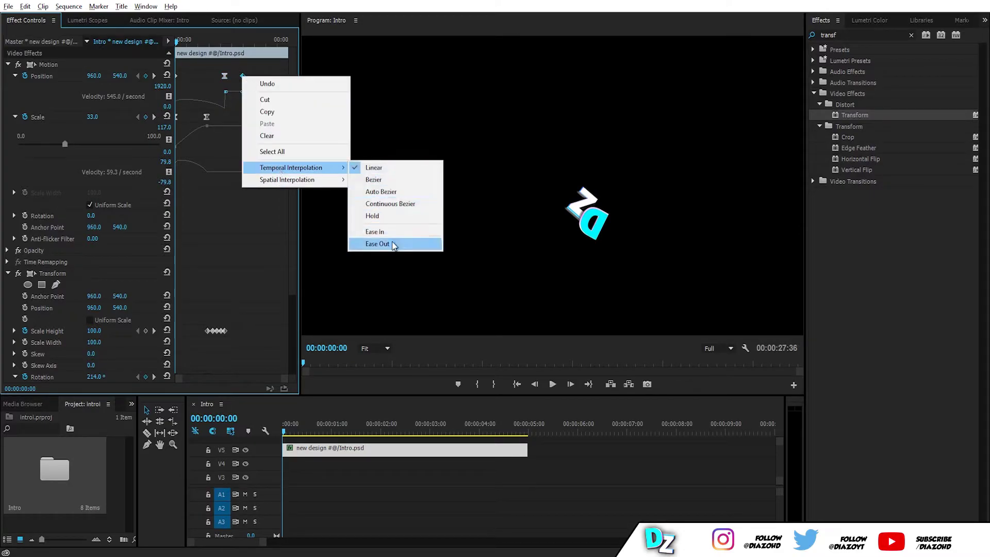
pyautogui.click(396, 243)
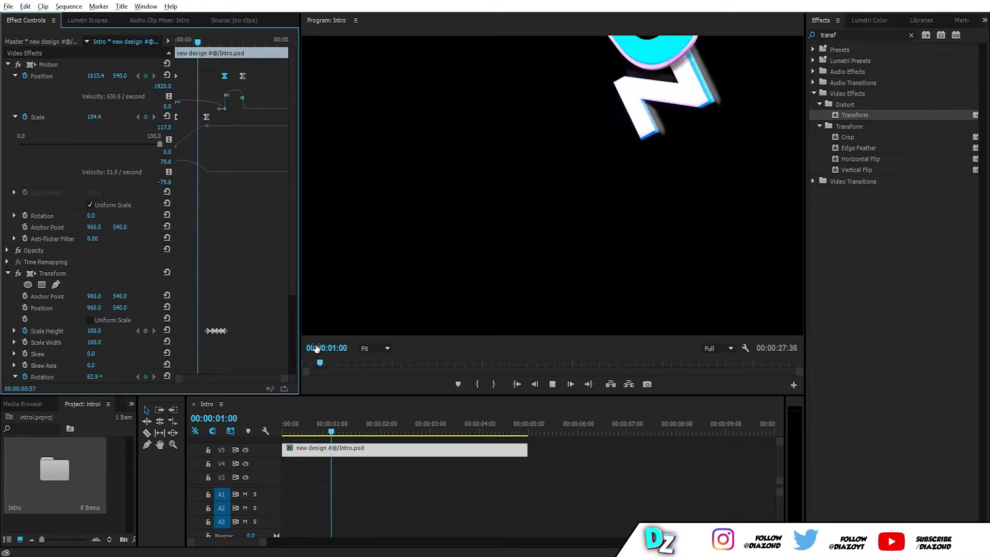
# - Keyframe Transform Scale Width at 100, then 108, around 2:50
pyautogui.moveTo(177, 40); pyautogui.dragTo(238, 40)
pyautogui.click(446, 429)
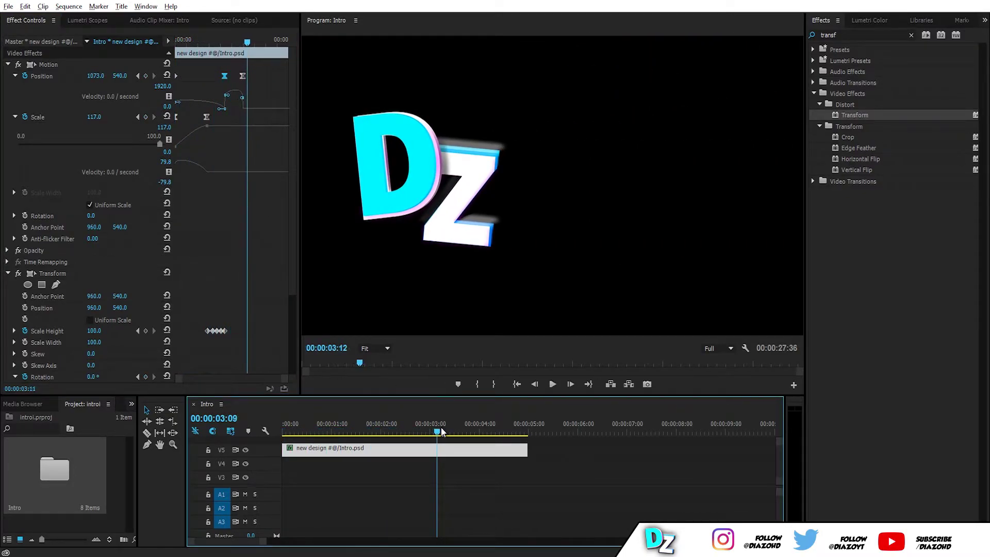
pyautogui.moveTo(441, 429)
pyautogui.mouseDown()
pyautogui.moveTo(424, 425)
pyautogui.moveTo(433, 439)
pyautogui.mouseUp()
pyautogui.click(25, 342)
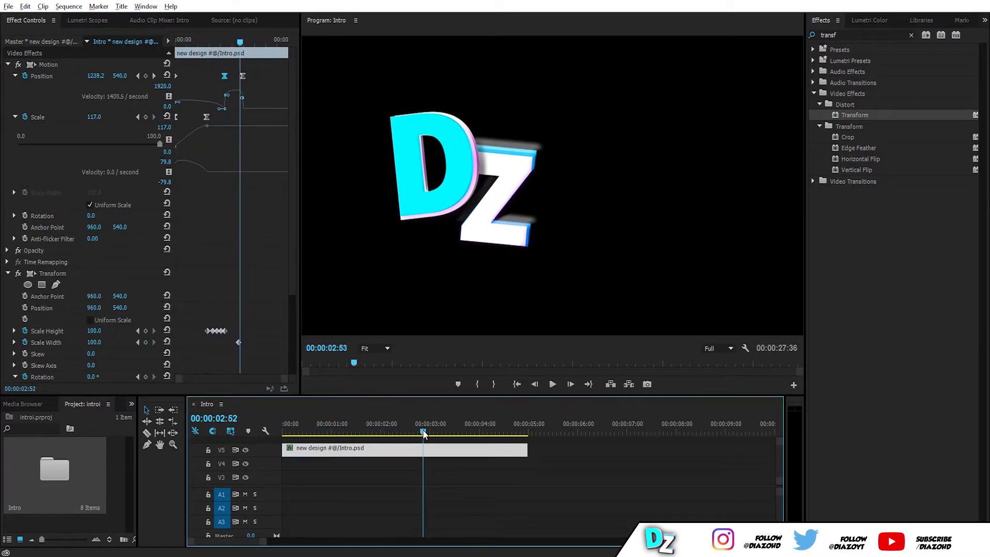
pyautogui.moveTo(90, 343); pyautogui.dragTo(98, 343)
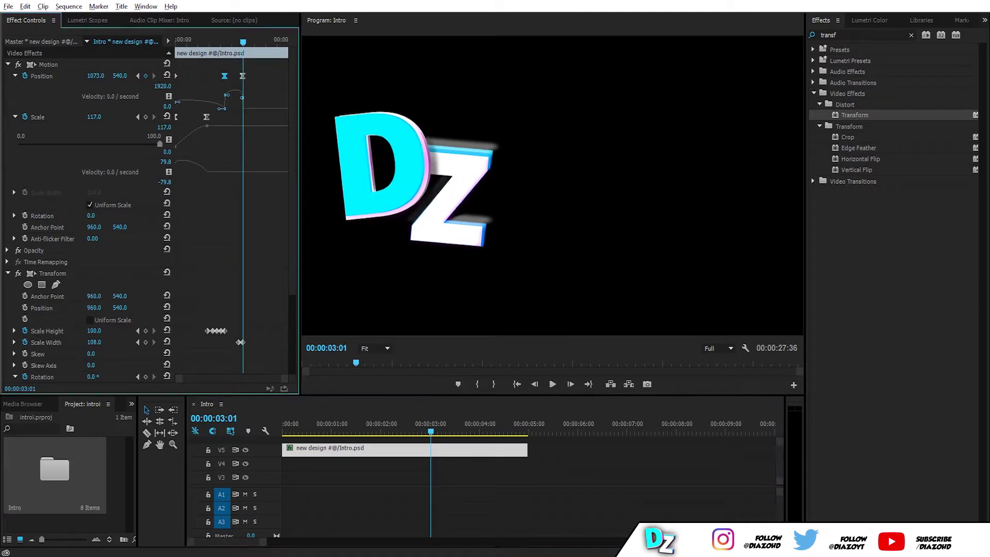
# - Add later Scale Width keyframes back at 100 and then 107
pyautogui.click(433, 432)
pyautogui.click(94, 343)
pyautogui.write('100')
pyautogui.press('Return')
pyautogui.moveTo(435, 433); pyautogui.dragTo(439, 432)
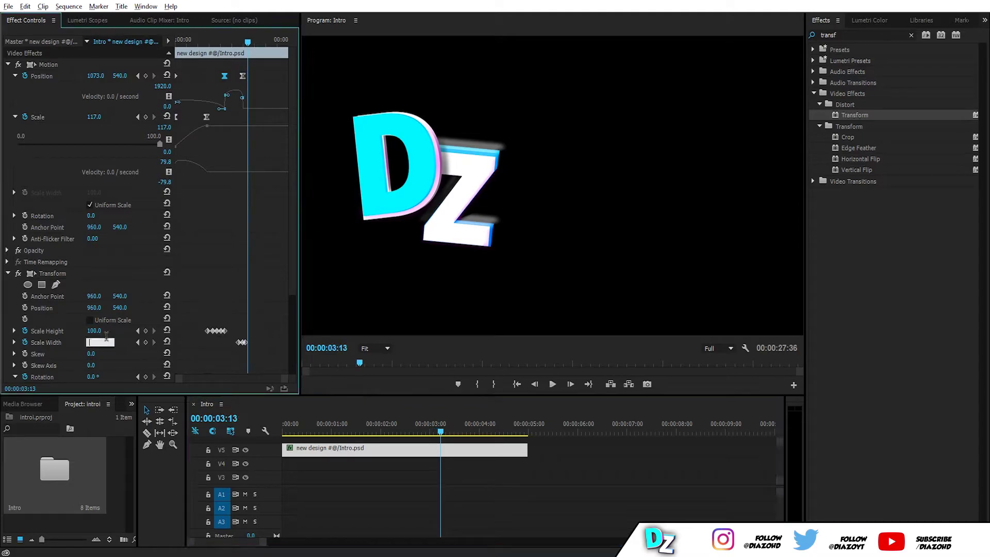
pyautogui.moveTo(101, 342); pyautogui.dragTo(106, 342)
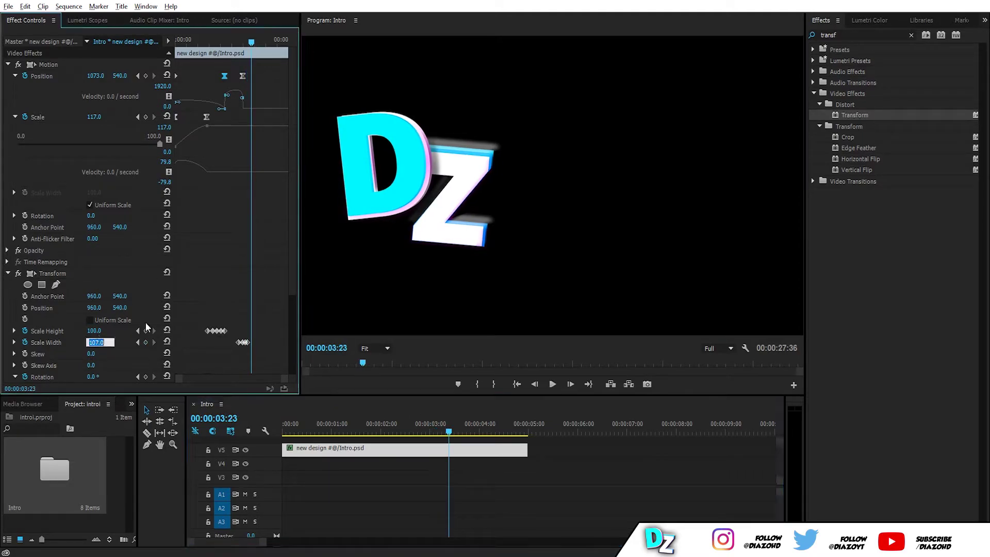
# - Play the logo animation from the first frame and fit the whole sequence in the timeline
pyautogui.click(211, 413)
pyautogui.press('Home')
pyautogui.press('space')
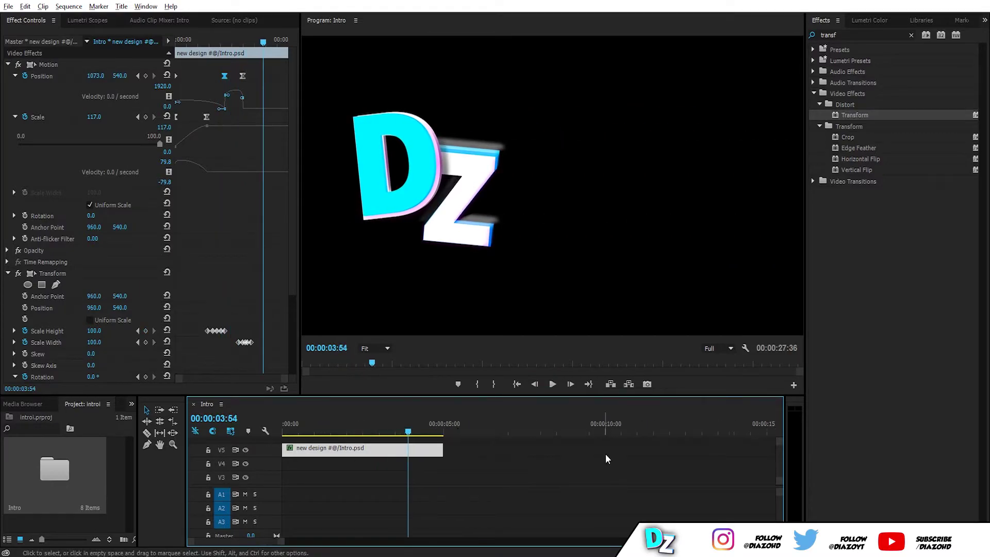
pyautogui.press('\\')
# - Reposition the Diazo hd clip and try a right crop, then remove its keyframes
pyautogui.moveTo(329, 426)
pyautogui.mouseDown()
pyautogui.moveTo(298, 432)
pyautogui.moveTo(308, 432)
pyautogui.mouseUp()
pyautogui.moveTo(338, 463); pyautogui.dragTo(349, 467)
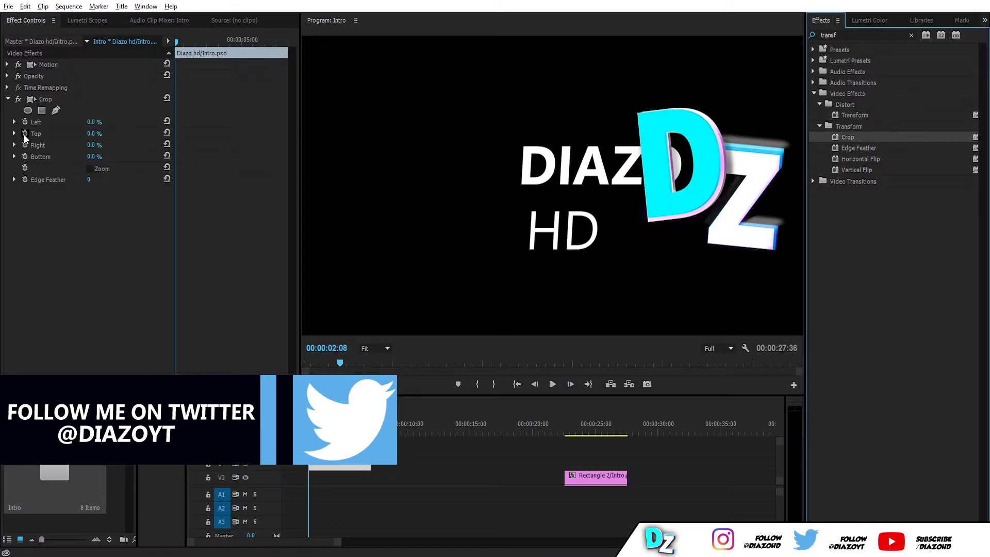
pyautogui.click(25, 145)
pyautogui.moveTo(95, 145)
pyautogui.mouseDown()
pyautogui.moveTo(133, 145)
pyautogui.moveTo(97, 145)
pyautogui.moveTo(133, 122)
pyautogui.mouseUp()
pyautogui.click(25, 145)
pyautogui.click(521, 302)
# - Keyframe Crop Left from 100% to 0% around 3:05 to reveal DIAZO HD
pyautogui.click(24, 122)
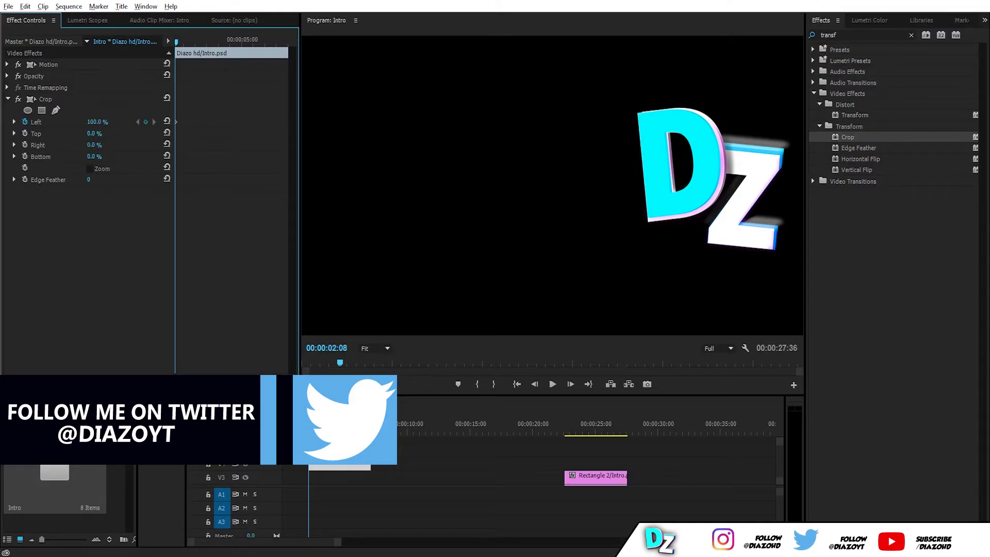
pyautogui.moveTo(308, 431); pyautogui.dragTo(321, 431)
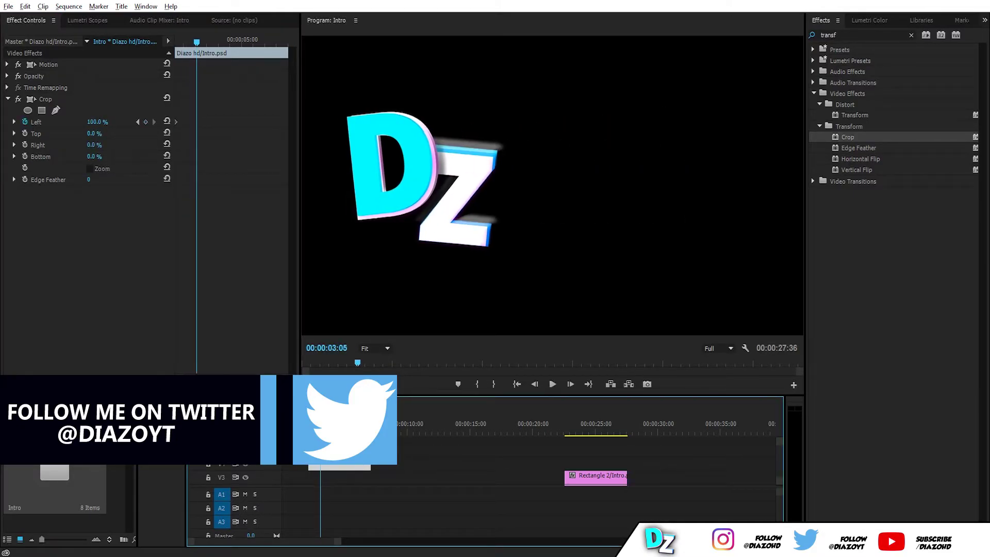
pyautogui.moveTo(96, 124); pyautogui.dragTo(57, 123)
pyautogui.moveTo(320, 430); pyautogui.dragTo(325, 432)
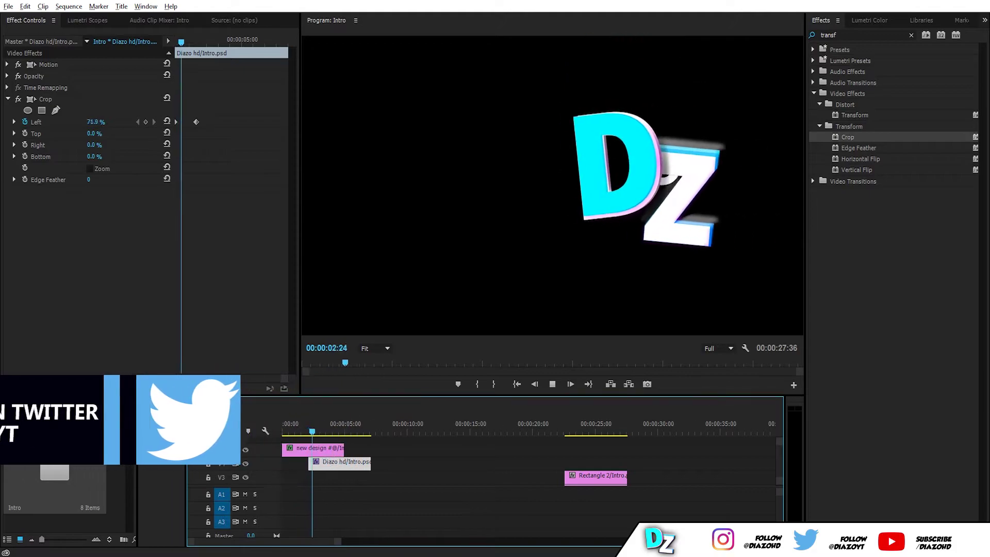
# - Set both Crop Left keyframes to Ease, then to Bezier interpolation
pyautogui.click(15, 122)
pyautogui.rightClick(196, 122)
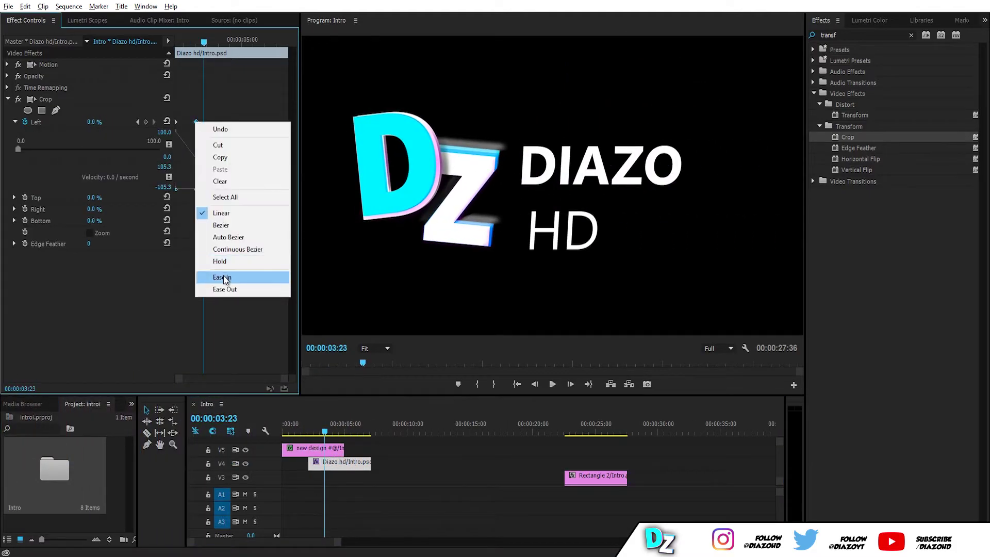
pyautogui.click(224, 279)
pyautogui.rightClick(175, 122)
pyautogui.click(222, 278)
pyautogui.rightClick(196, 122)
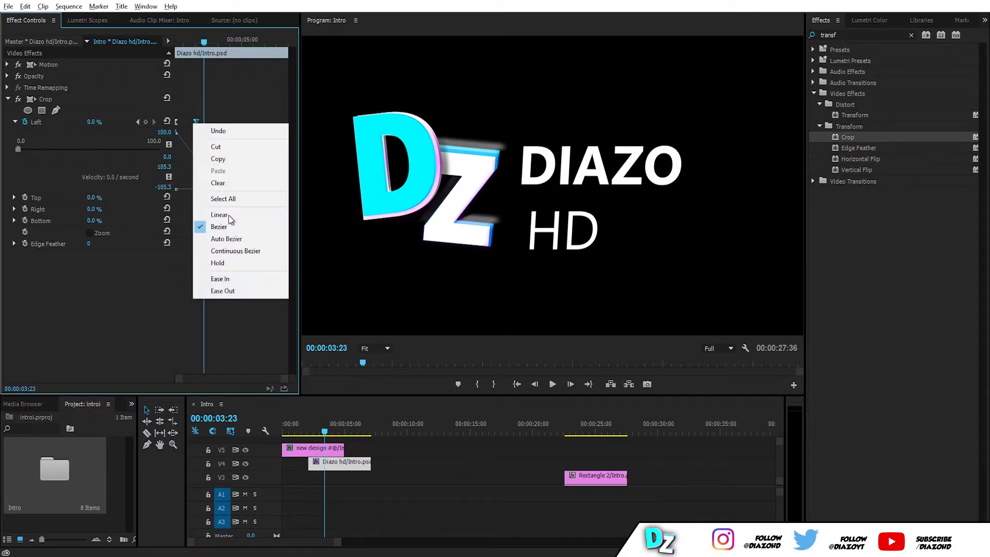
pyautogui.click(224, 281)
pyautogui.rightClick(175, 122)
pyautogui.click(207, 289)
pyautogui.click(293, 428)
# - Check the text reveal and move the Rectangle 2 frame clip to start near 4:04
pyautogui.moveTo(292, 428); pyautogui.dragTo(323, 431)
pyautogui.click(7, 64)
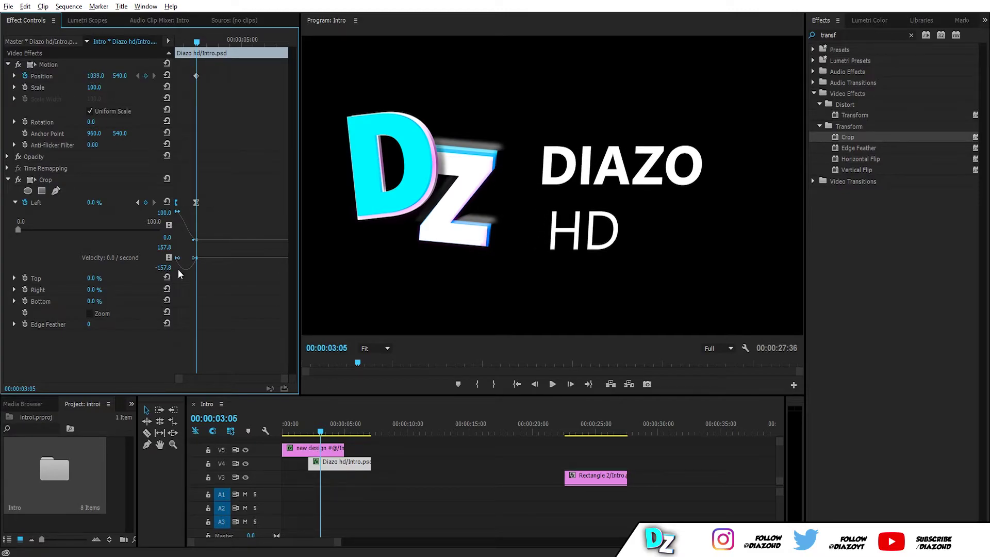
pyautogui.moveTo(288, 431); pyautogui.dragTo(302, 432)
pyautogui.press('space')
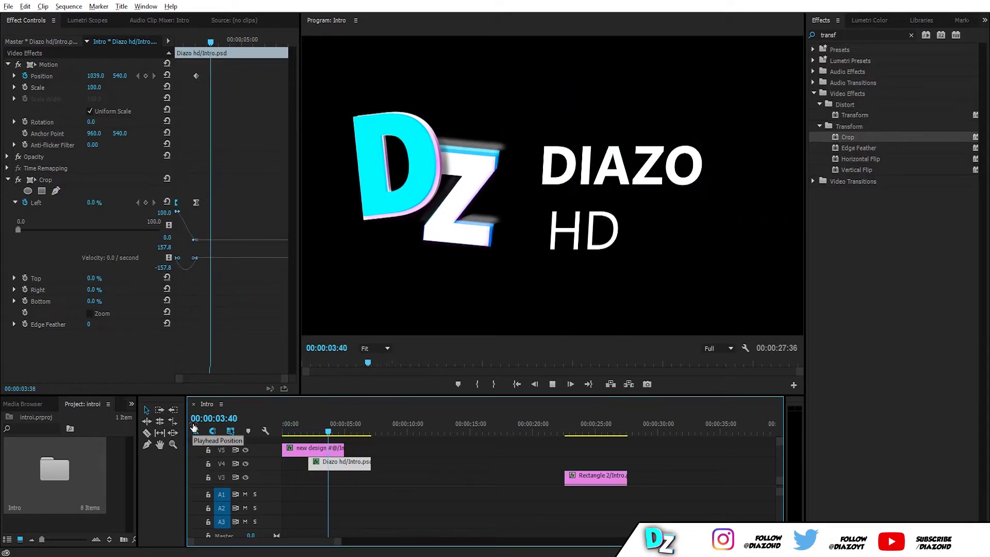
pyautogui.moveTo(571, 479); pyautogui.dragTo(339, 478)
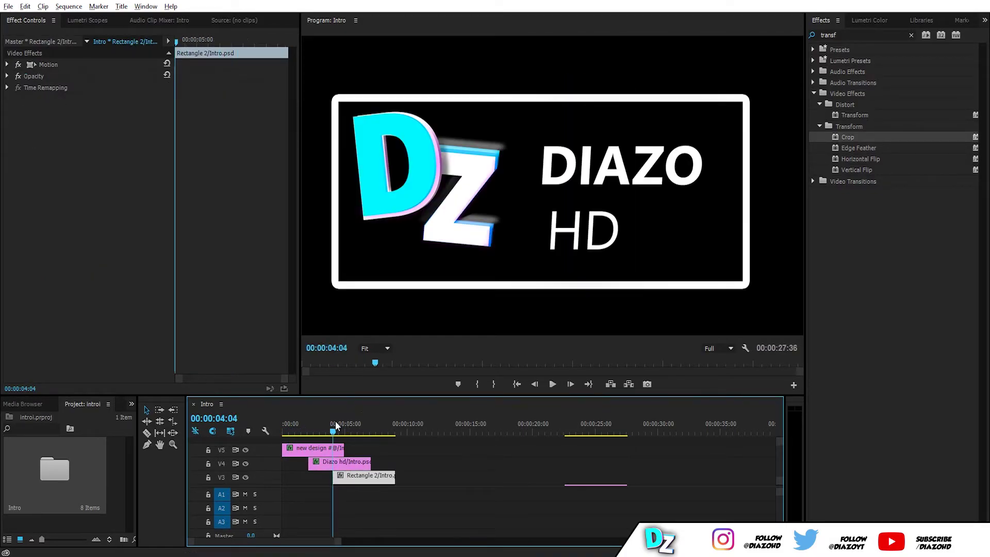
# - Add an Iris Box transition to the start of the Rectangle 2 white frame clip
pyautogui.click(314, 423)
pyautogui.press('space')
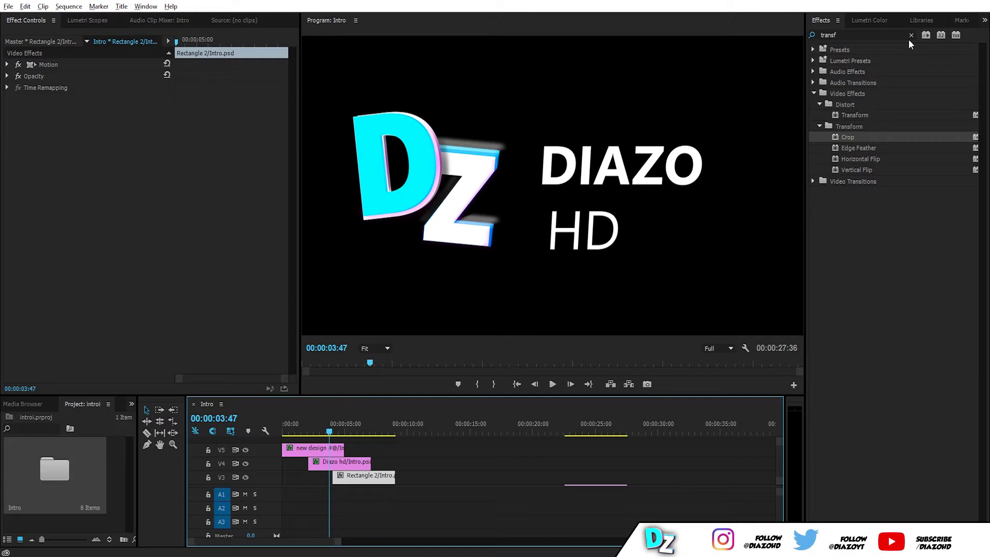
pyautogui.click(912, 35)
pyautogui.click(813, 105)
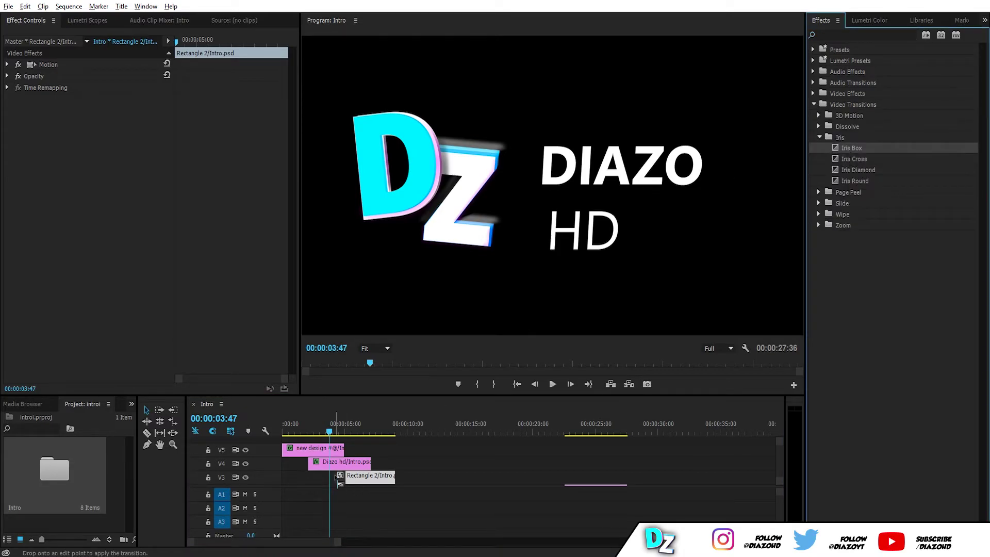
pyautogui.moveTo(336, 479); pyautogui.dragTo(334, 478)
pyautogui.press('space')
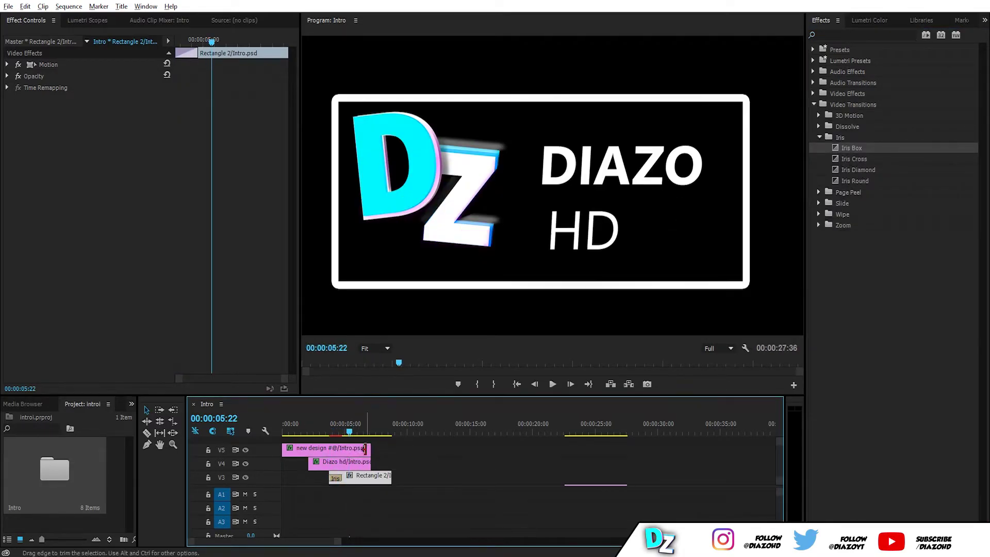
# - Slide the white frame earlier, move the gradient clip to the sequence start, and replay
pyautogui.moveTo(364, 478); pyautogui.dragTo(357, 488)
pyautogui.moveTo(305, 429); pyautogui.dragTo(338, 428)
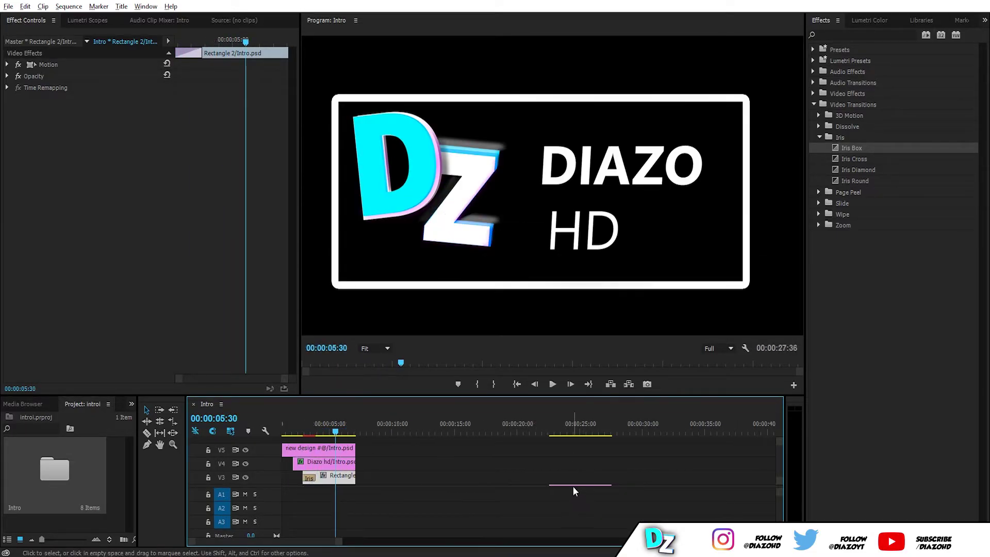
pyautogui.moveTo(574, 486)
pyautogui.mouseDown()
pyautogui.moveTo(301, 496)
pyautogui.moveTo(299, 488)
pyautogui.mouseUp()
pyautogui.press('Home')
pyautogui.press('space')
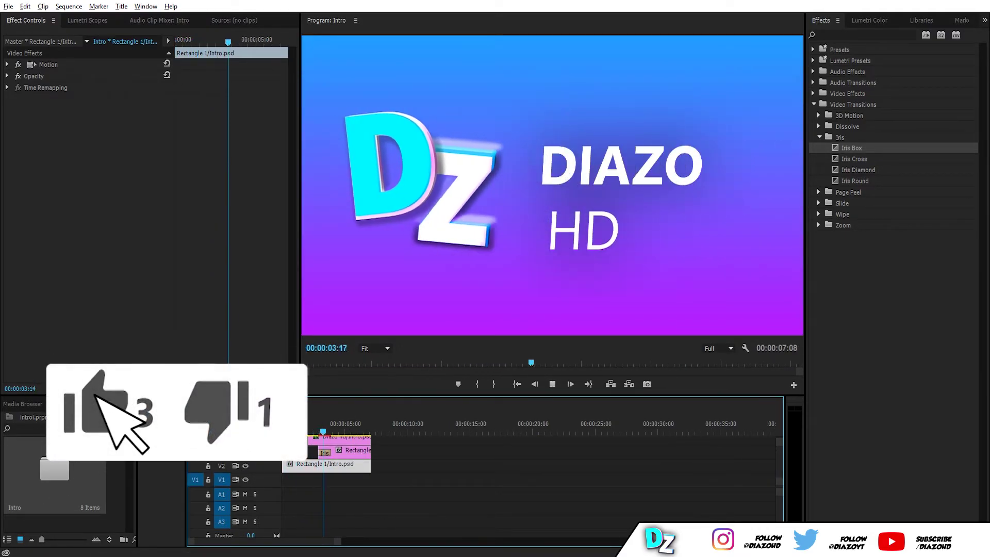
# - Add a Band Wipe transition to the end of the gradient background clip
pyautogui.click(624, 436)
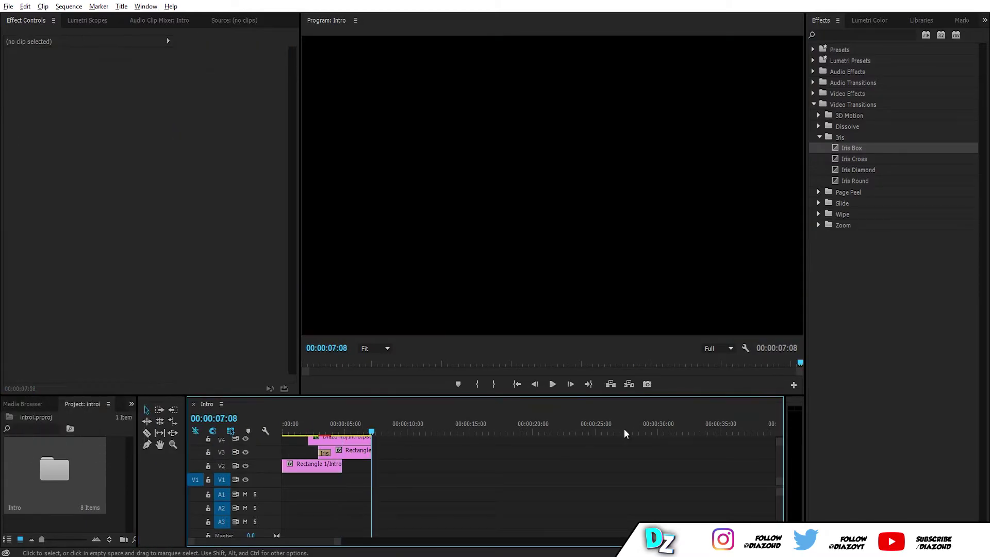
pyautogui.click(819, 214)
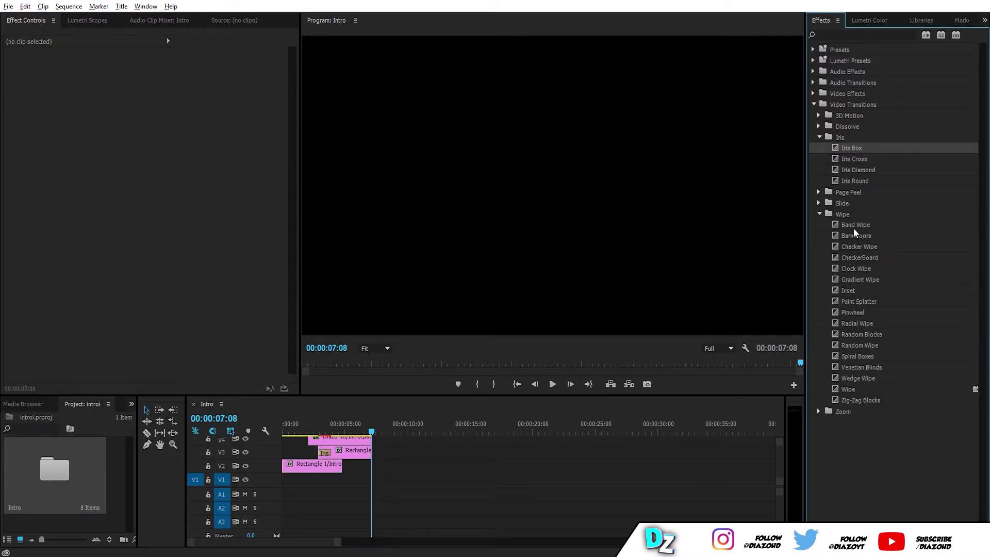
pyautogui.moveTo(853, 230); pyautogui.dragTo(335, 472)
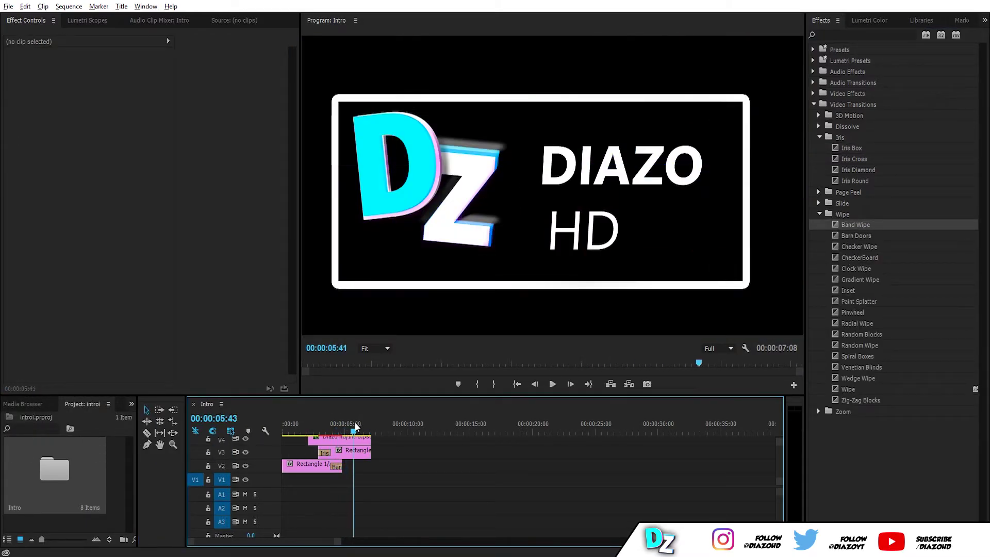
pyautogui.moveTo(330, 425); pyautogui.dragTo(290, 391)
pyautogui.press('space')
# - Select the Rectangle 1 gradient clip on V2 with the playhead at 3:55
pyautogui.press('c')
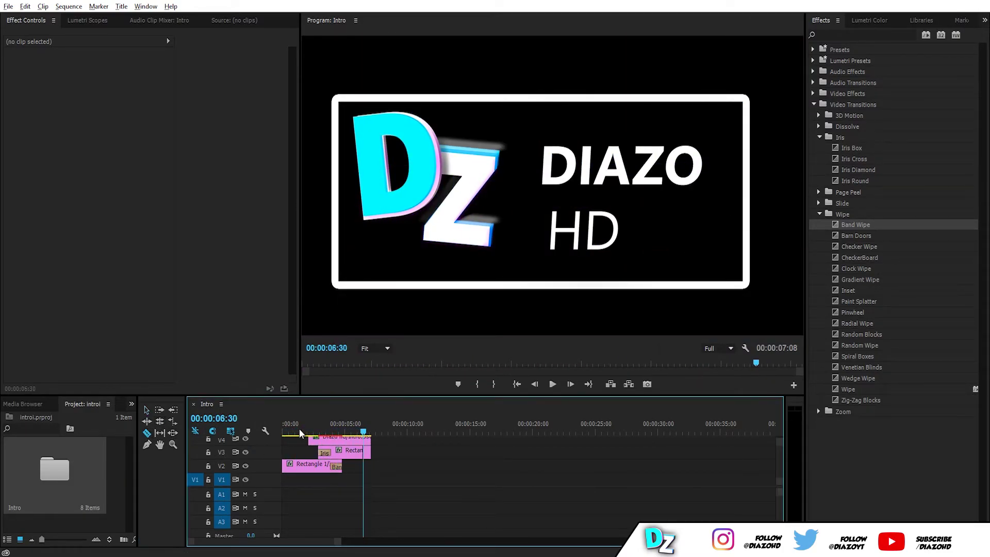
pyautogui.scroll(2, 703, 455)
pyautogui.press('v')
pyautogui.scroll(-2, 330, 459)
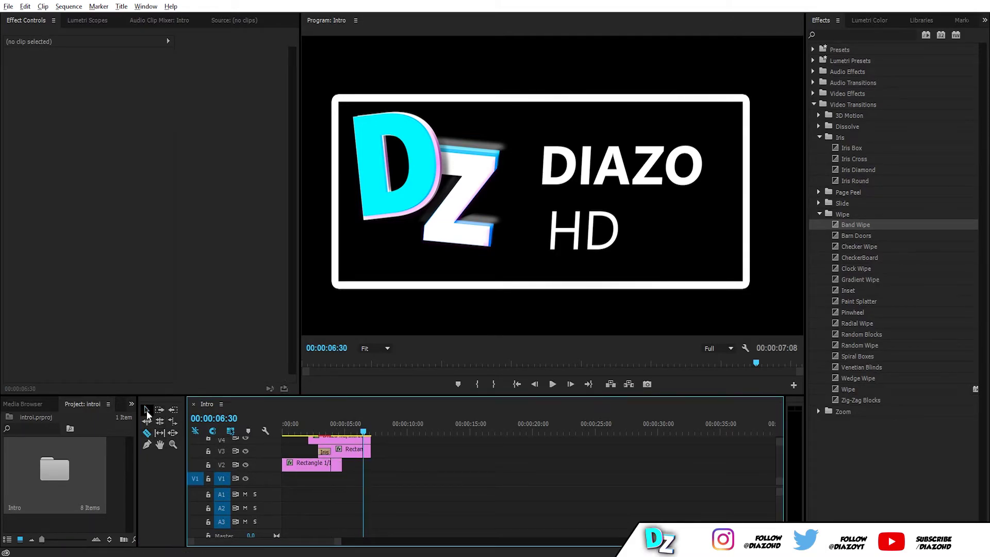
pyautogui.click(337, 466)
pyautogui.click(333, 432)
# - Keyframe the gradient background's Opacity to fade in to 100% by 4:14
pyautogui.click(337, 450)
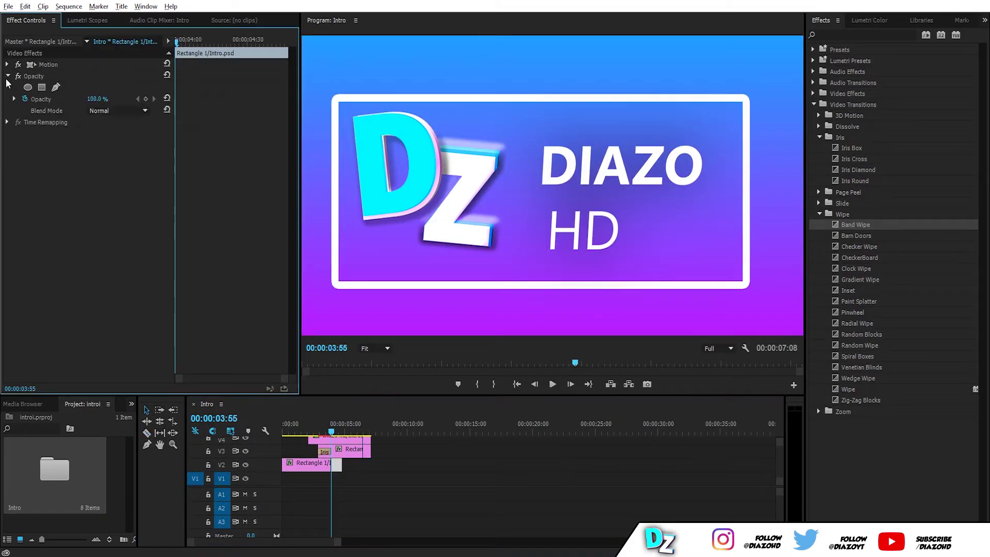
pyautogui.press('Home')
pyautogui.press('space')
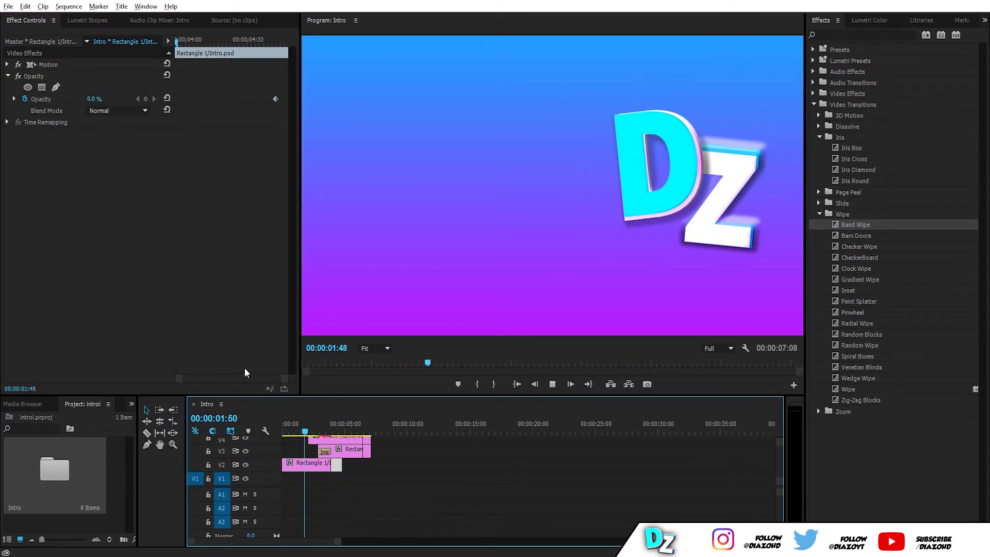
pyautogui.click(335, 430)
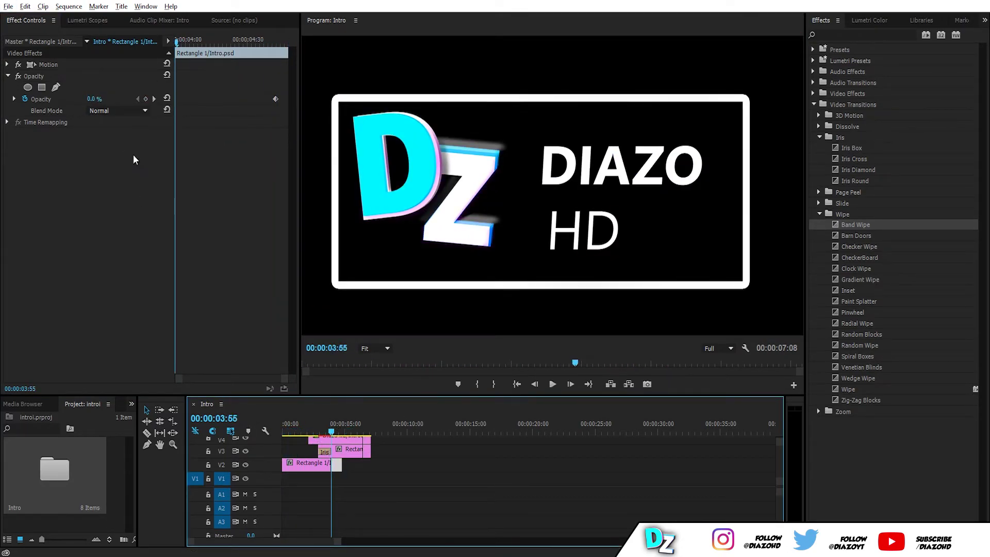
pyautogui.click(91, 99)
pyautogui.write('100')
pyautogui.press('Return')
pyautogui.click(314, 430)
pyautogui.press('space')
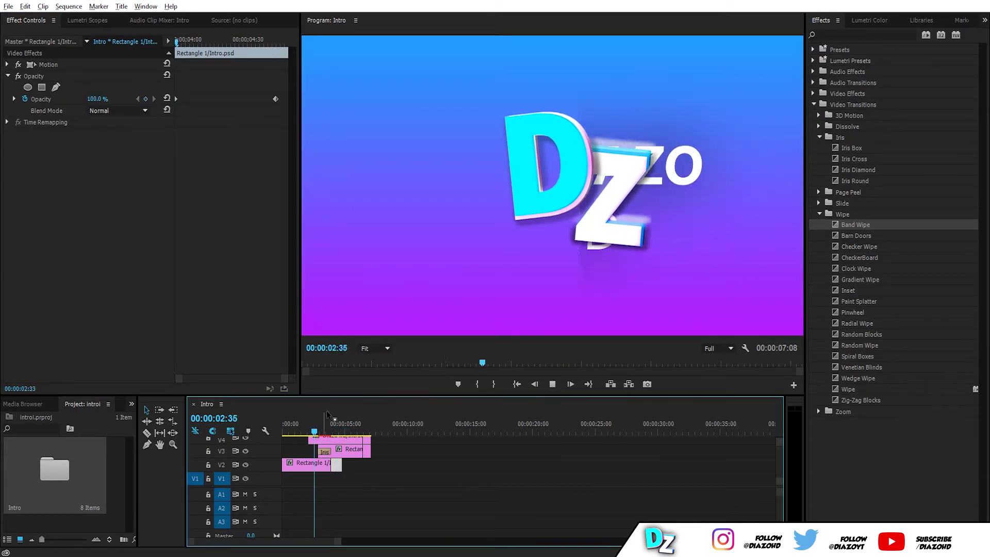
pyautogui.click(363, 424)
# - Add a 0% Opacity keyframe on Rectangle 2 near the intro's end to fade the frame out
pyautogui.click(17, 78)
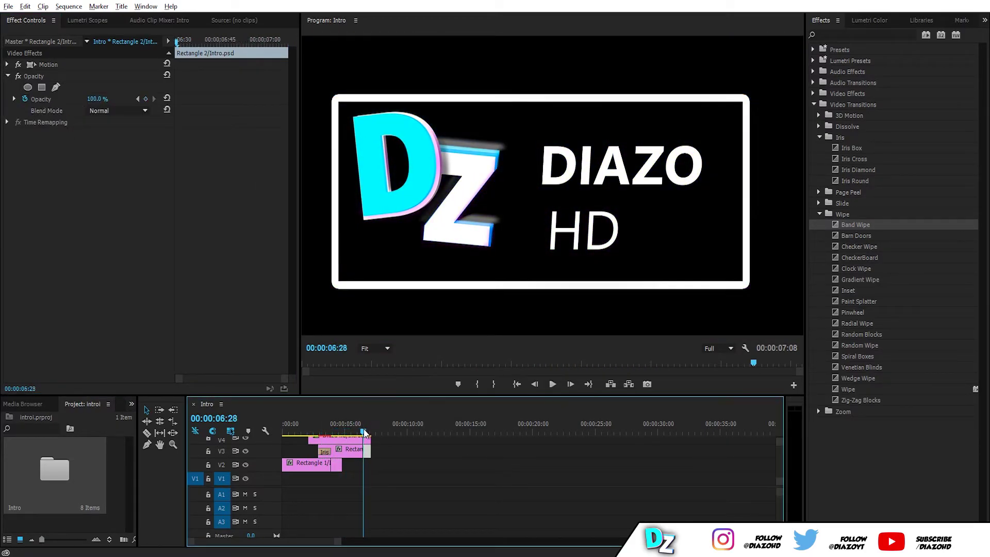
pyautogui.moveTo(368, 426); pyautogui.dragTo(363, 428)
pyautogui.click(91, 99)
pyautogui.write('0')
pyautogui.press('Return')
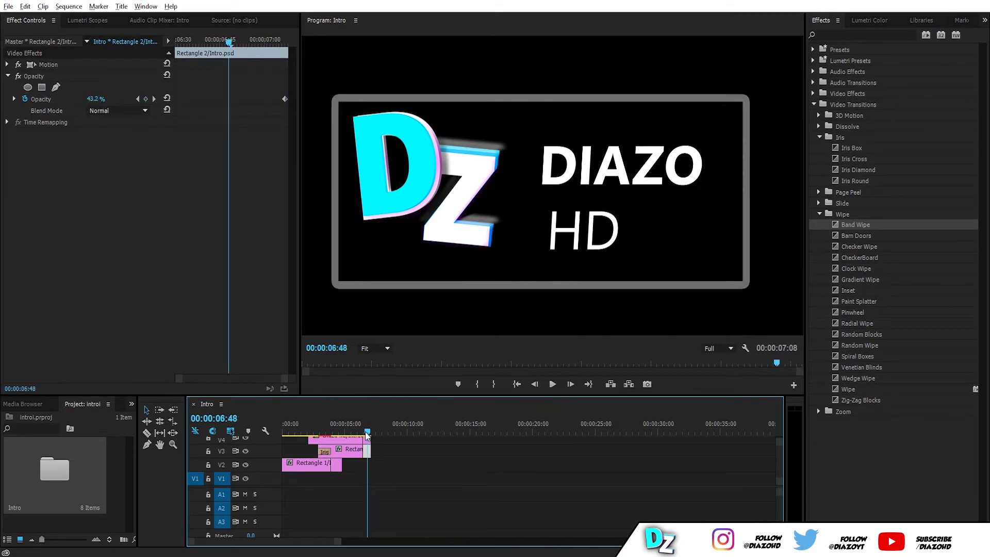
pyautogui.rightClick(285, 99)
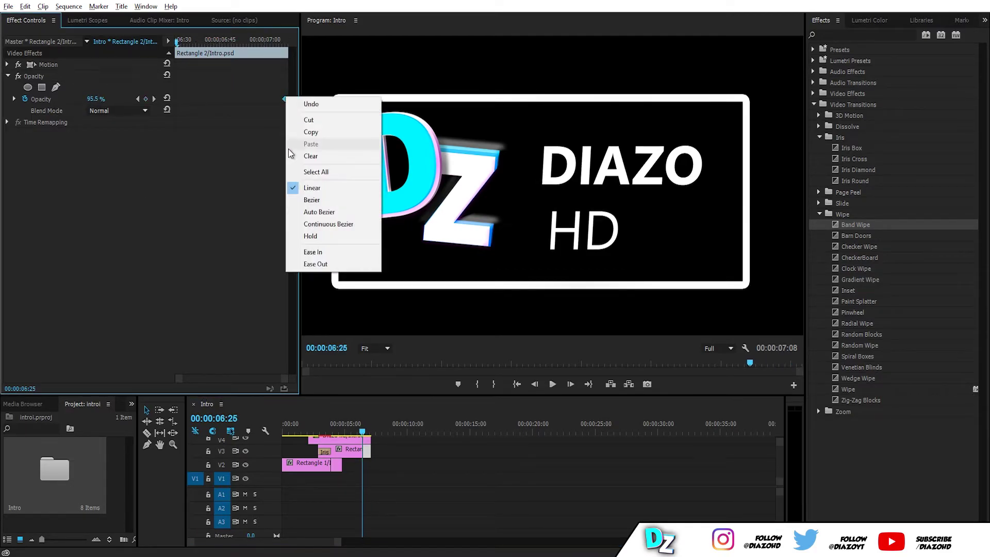
pyautogui.click(364, 438)
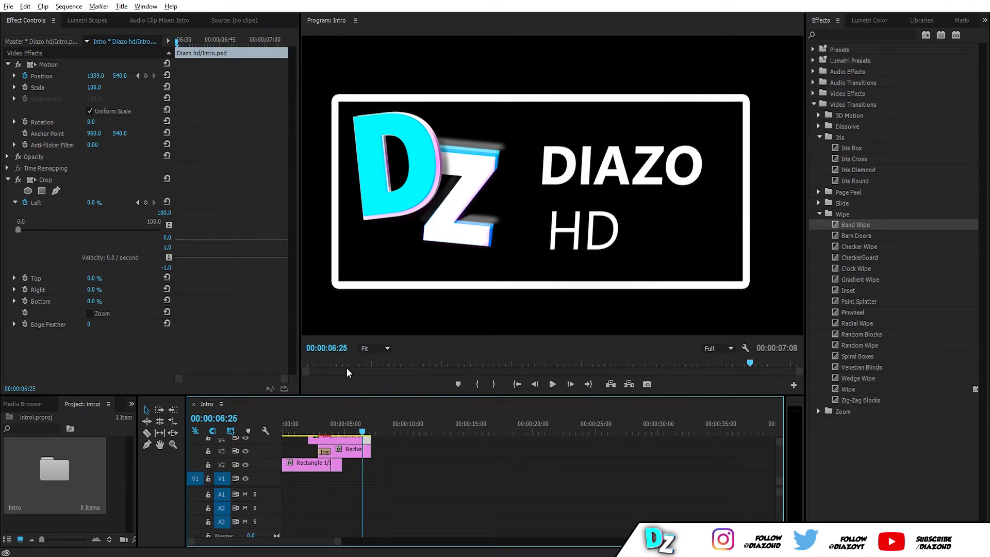
# - Add a fade-out Opacity keyframe to the DIAZO HD text at the intro's last frame
pyautogui.click(20, 157)
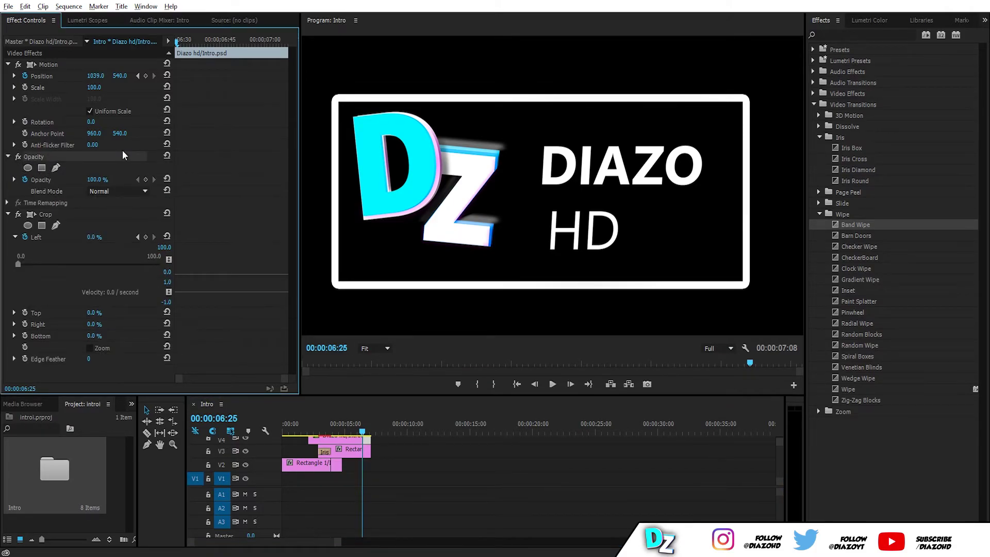
pyautogui.scroll(3, 704, 443)
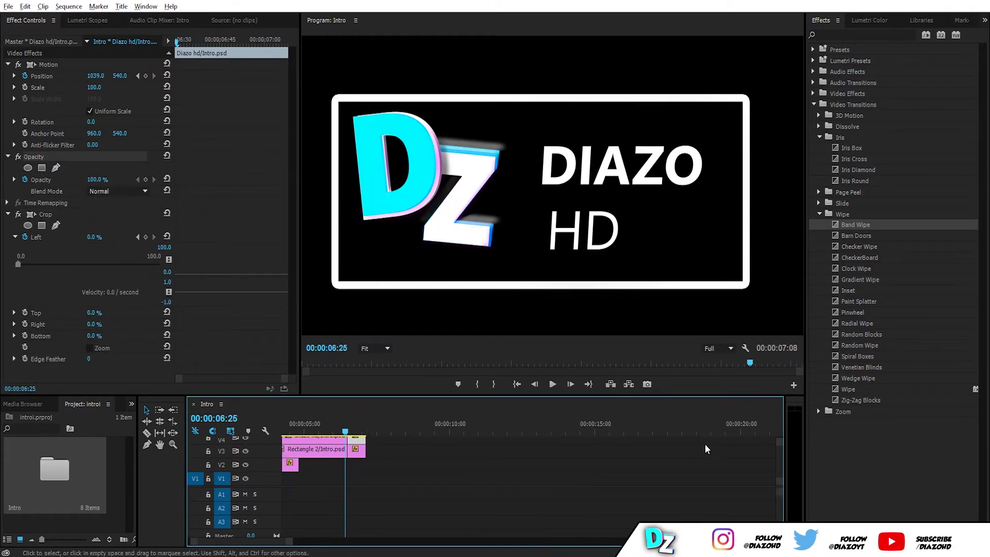
pyautogui.scroll(2, 704, 444)
pyautogui.moveTo(361, 428); pyautogui.dragTo(367, 425)
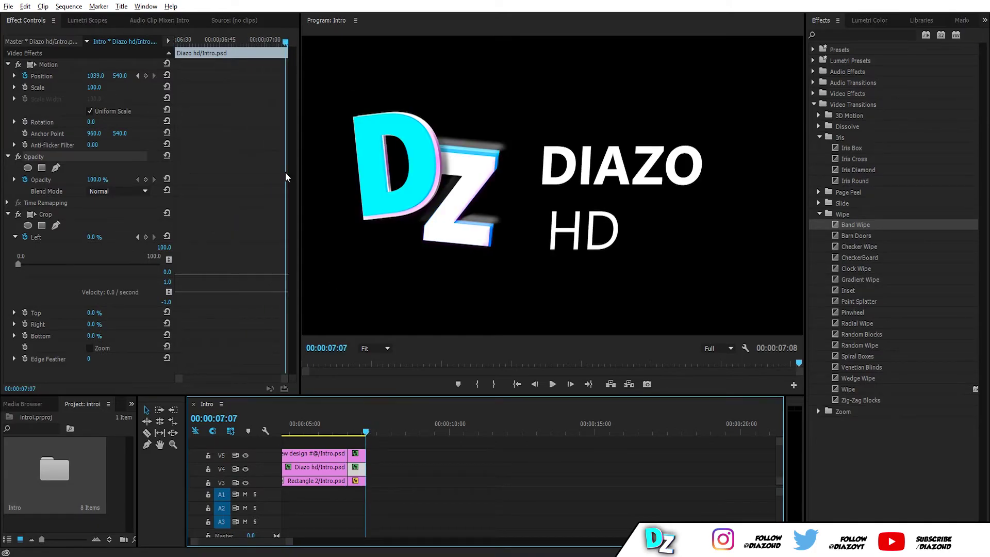
pyautogui.rightClick(286, 171)
pyautogui.press('Escape')
pyautogui.click(366, 431)
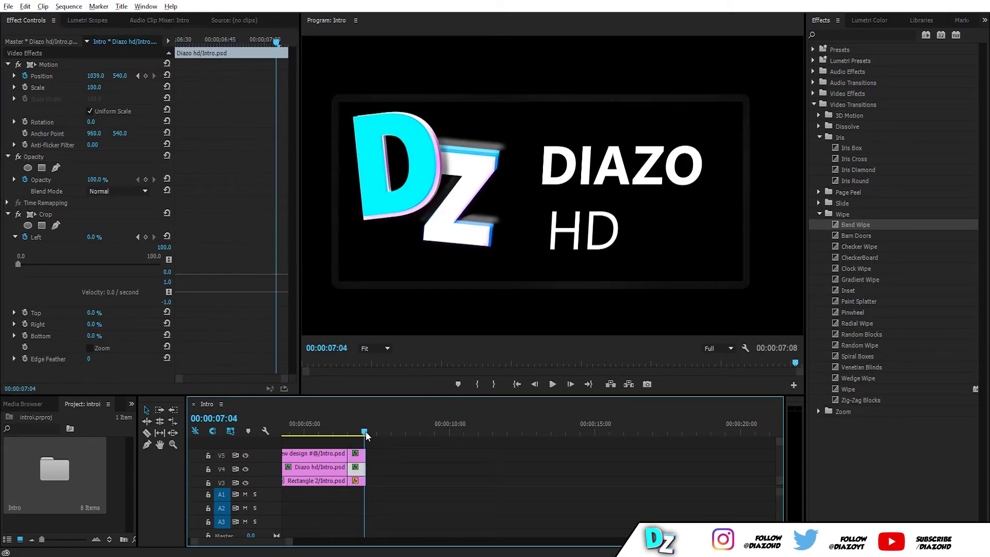
pyautogui.press('space')
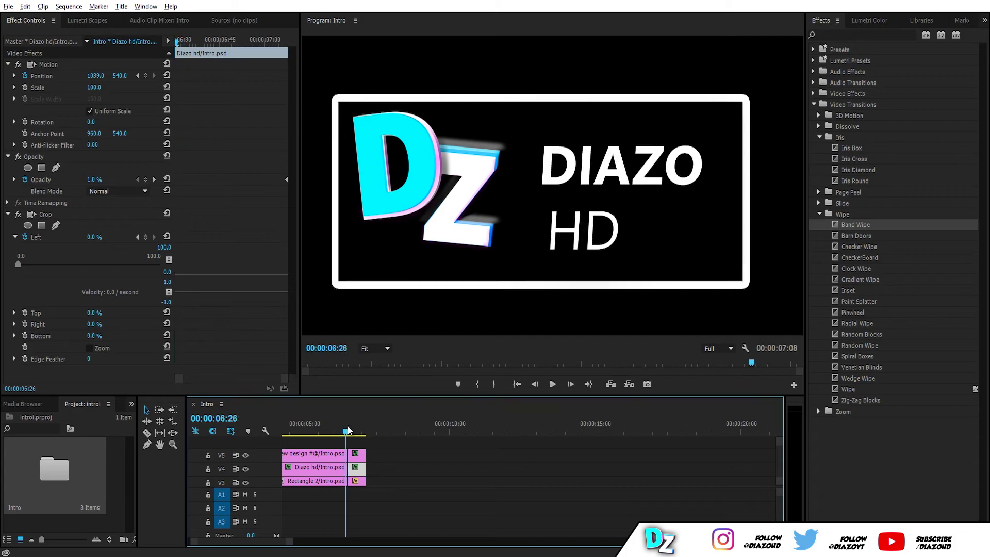
# - Fade the DZ logo's opacity out to 2.2% by 7:08 and play the ending
pyautogui.click(468, 430)
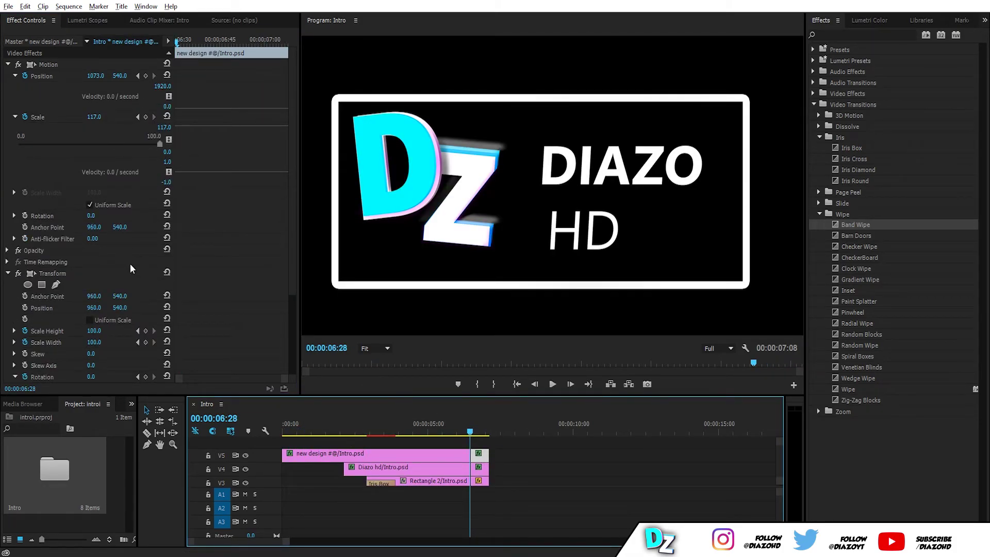
pyautogui.click(8, 250)
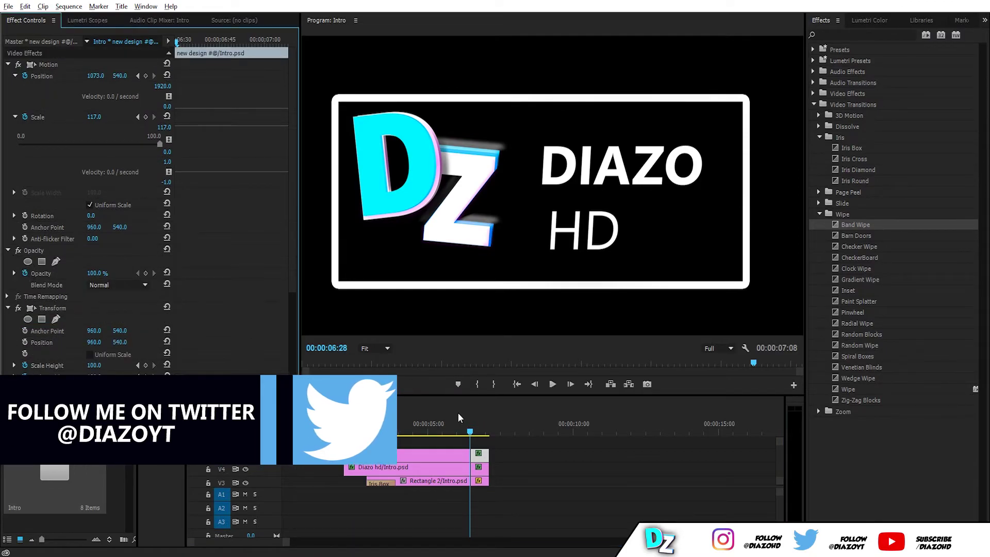
pyautogui.click(469, 431)
pyautogui.press('space')
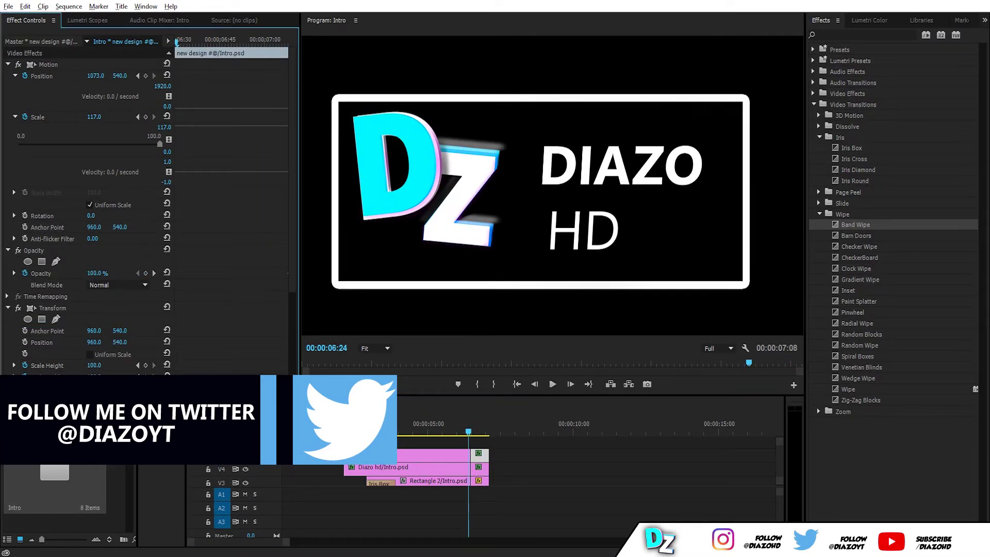
pyautogui.scroll(-2, 469, 442)
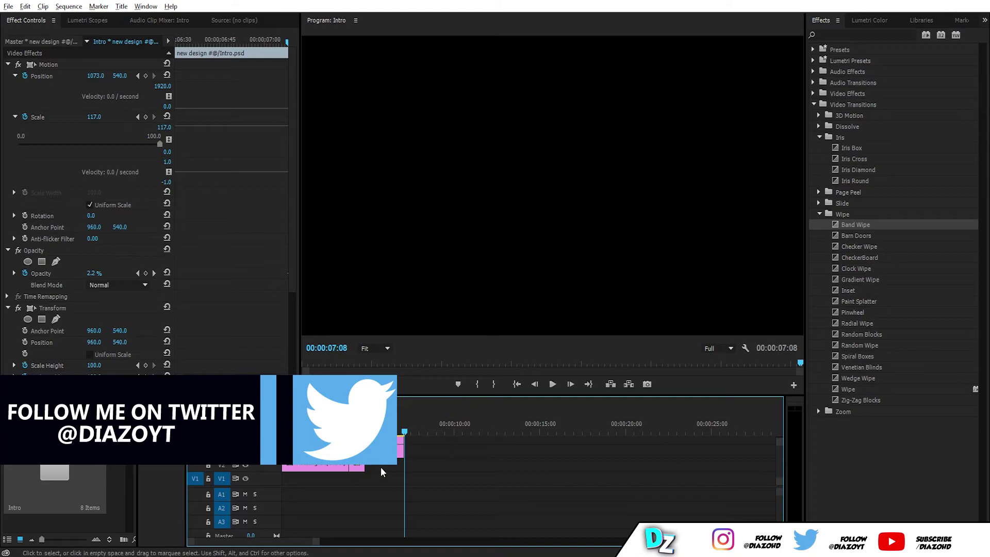
# - Place the hexagon Layer 1 from the Intro bin on the track above the gradient
pyautogui.moveTo(382, 473); pyautogui.dragTo(284, 474)
pyautogui.doubleClick(55, 472)
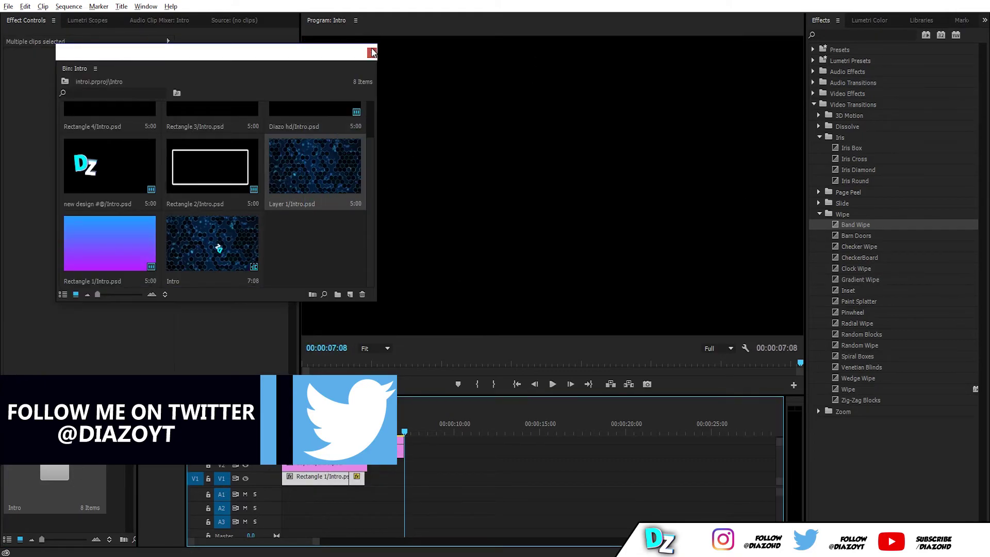
pyautogui.moveTo(368, 469); pyautogui.dragTo(340, 468)
# - Set the hexagon layer's blend mode to Overlay and play the intro
pyautogui.click(340, 465)
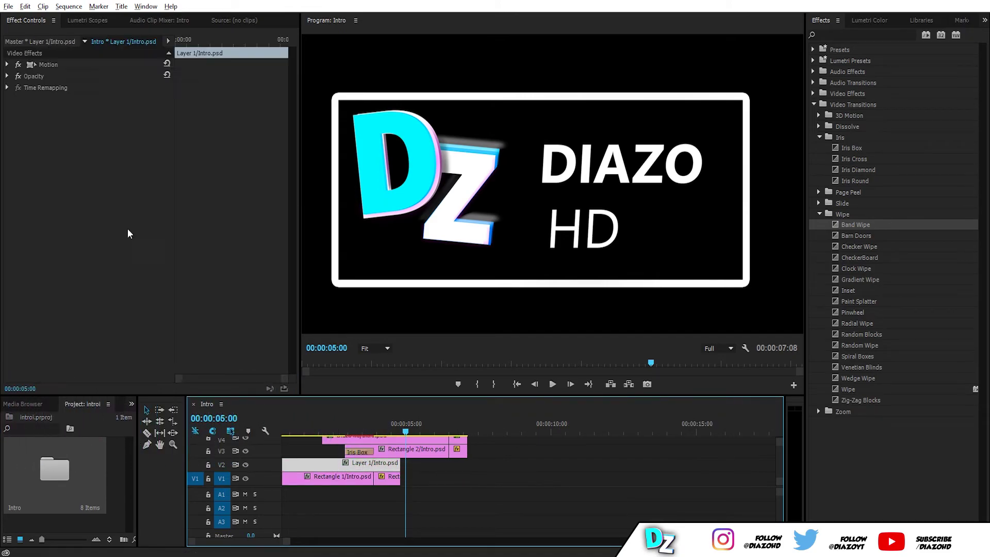
pyautogui.click(9, 76)
pyautogui.click(118, 110)
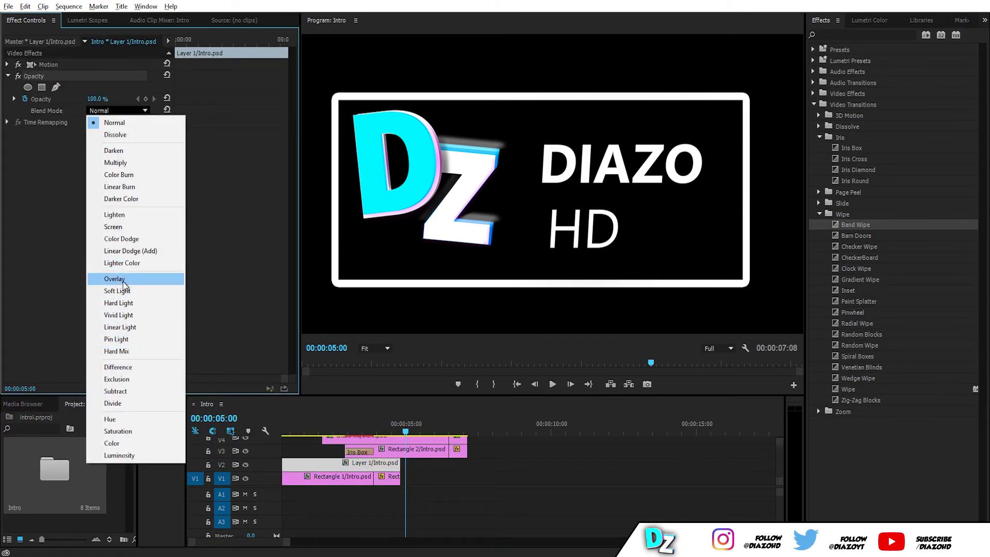
pyautogui.click(115, 279)
pyautogui.press('Home')
pyautogui.press('space')
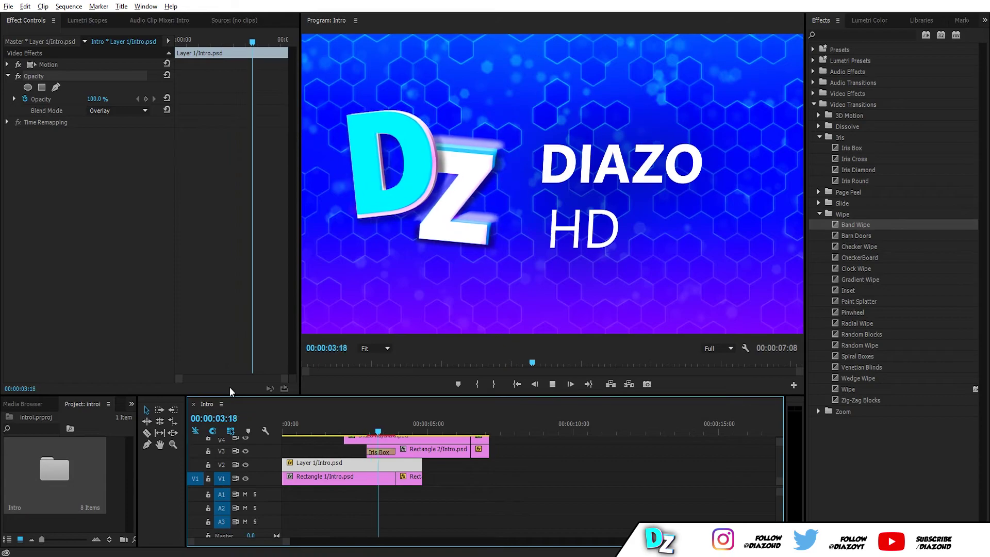
pyautogui.press('space')
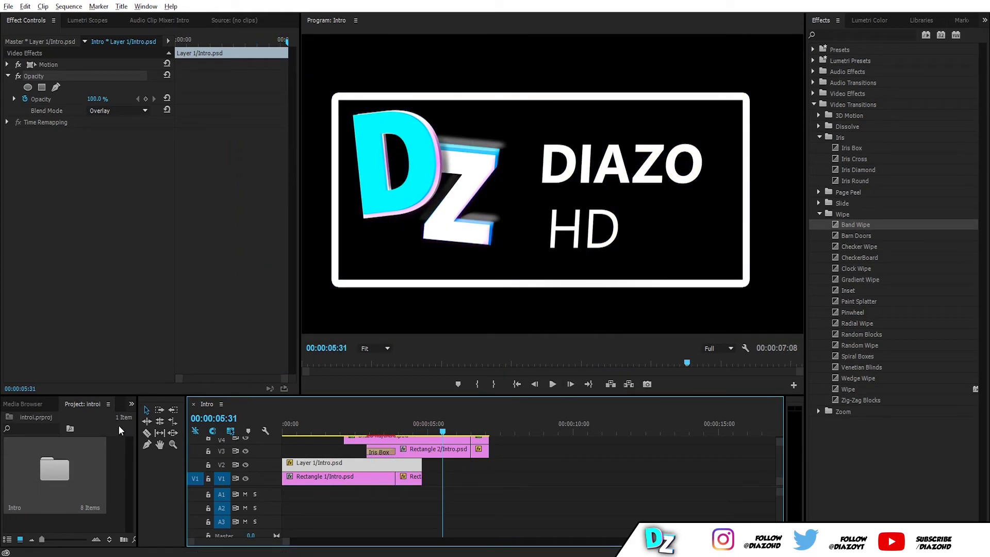
# - Cut the hexagon layer at 3:53 and select the piece after the cut
pyautogui.click(396, 468)
pyautogui.press('v')
pyautogui.press('Up')
pyautogui.click(411, 480)
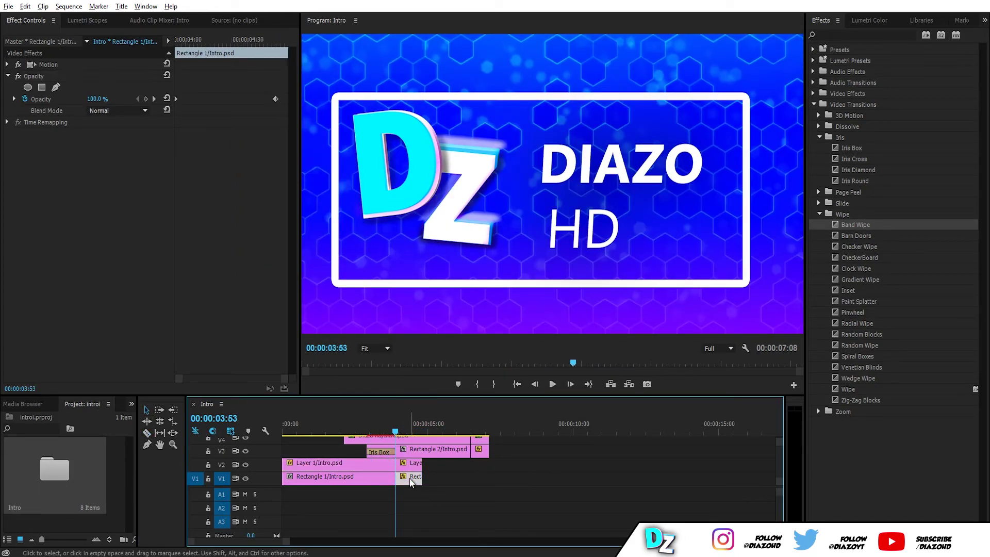
pyautogui.click(276, 99)
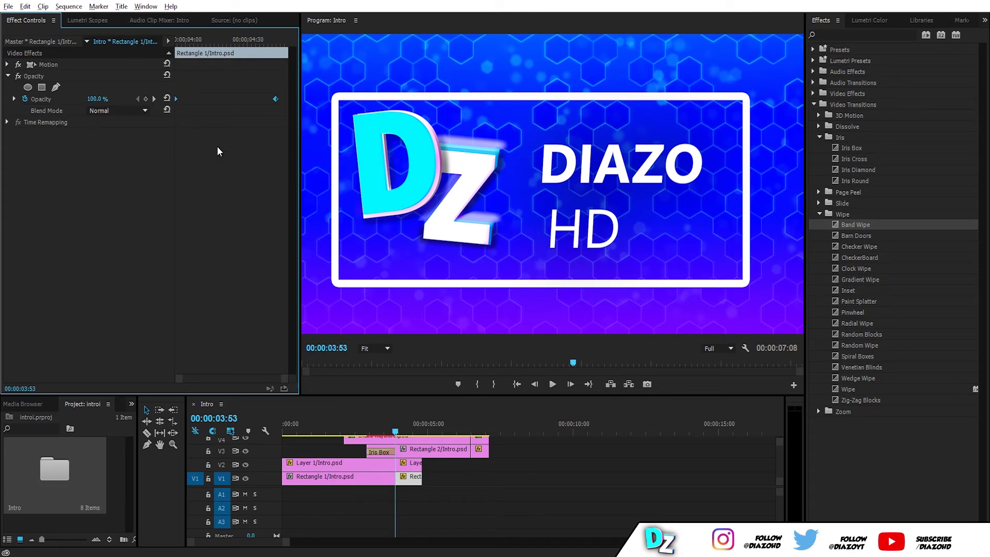
pyautogui.press('d')
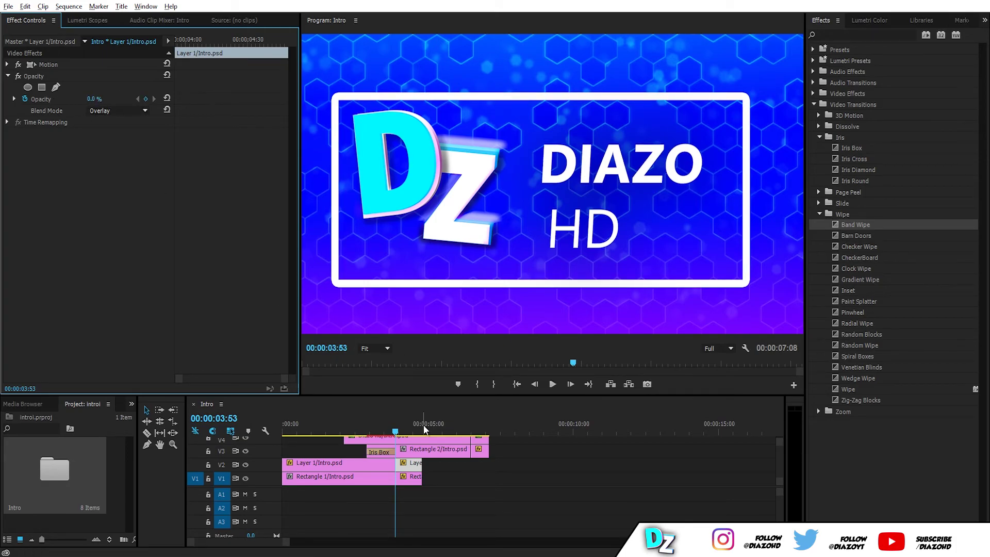
# - Keyframe the hexagon layer's Opacity from the cut down to 0% at the clip end
pyautogui.moveTo(424, 429); pyautogui.dragTo(416, 425)
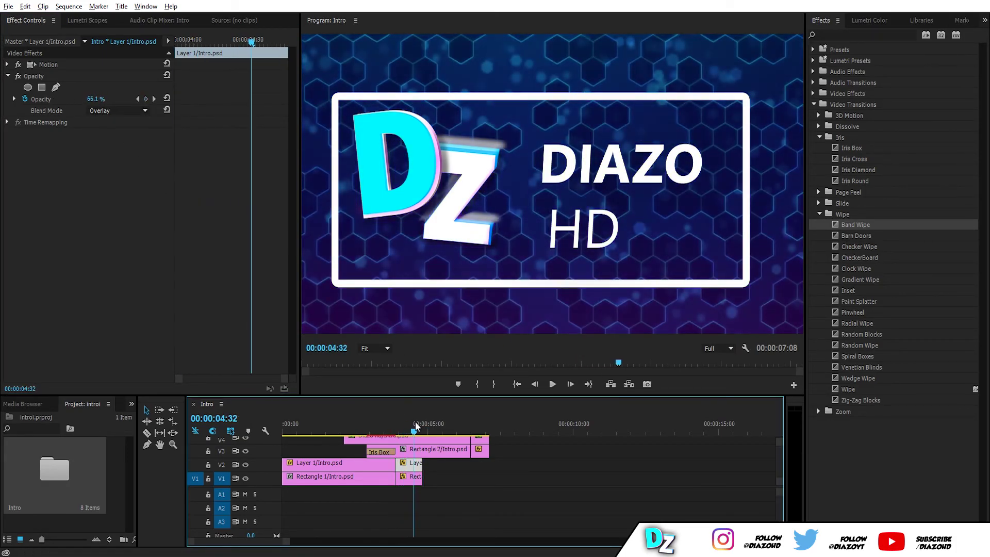
pyautogui.moveTo(416, 422); pyautogui.dragTo(395, 422)
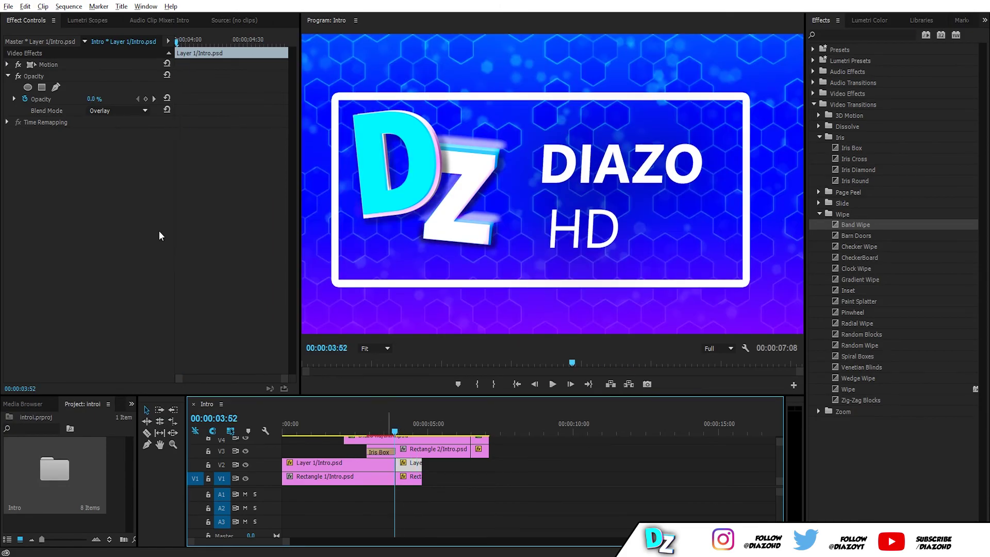
pyautogui.click(98, 98)
pyautogui.press('Return')
pyautogui.press('Down')
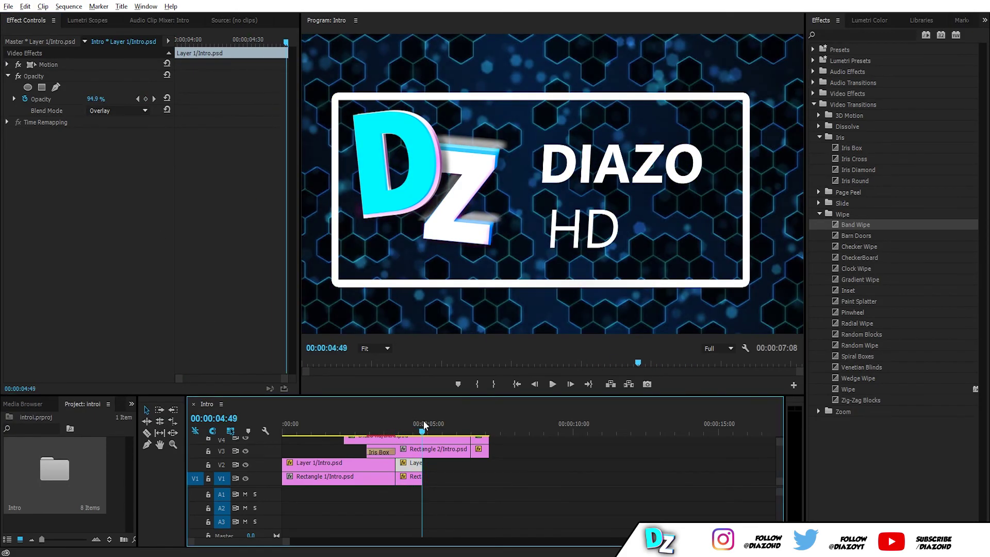
pyautogui.click(98, 99)
pyautogui.write('0')
pyautogui.press('Return')
# - Adjust the hexagon opacity at 3:55 and play the finished intro
pyautogui.click(386, 431)
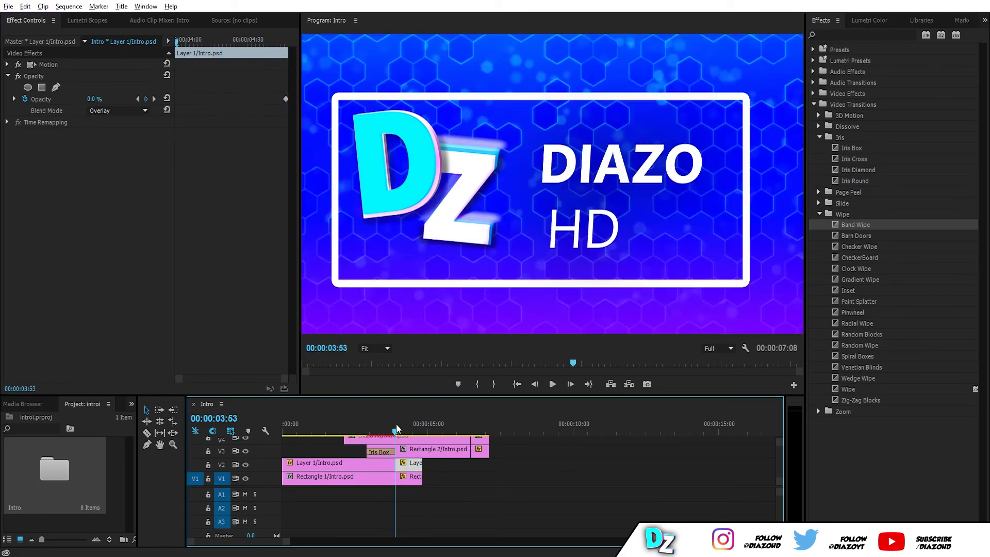
pyautogui.moveTo(386, 432); pyautogui.dragTo(396, 432)
pyautogui.click(98, 98)
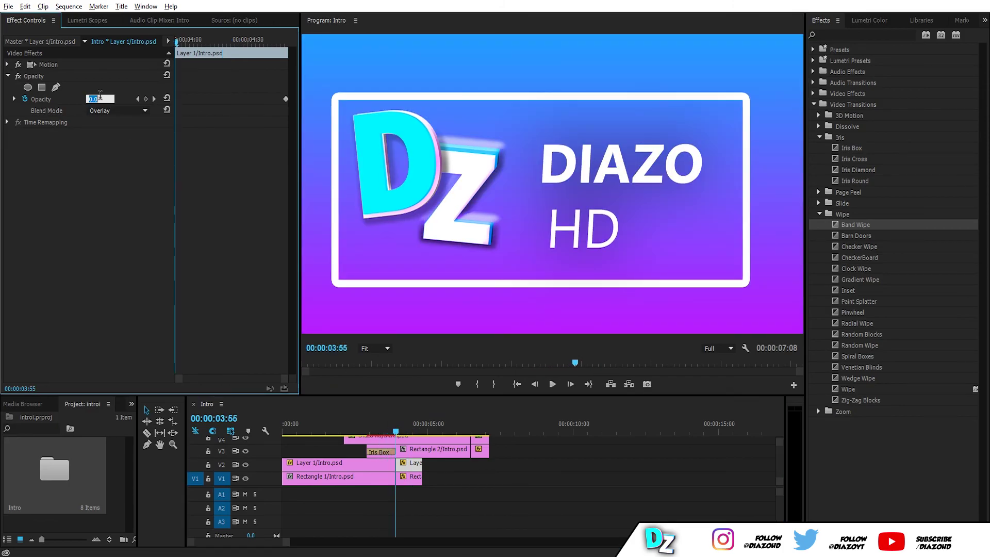
pyautogui.press('space')
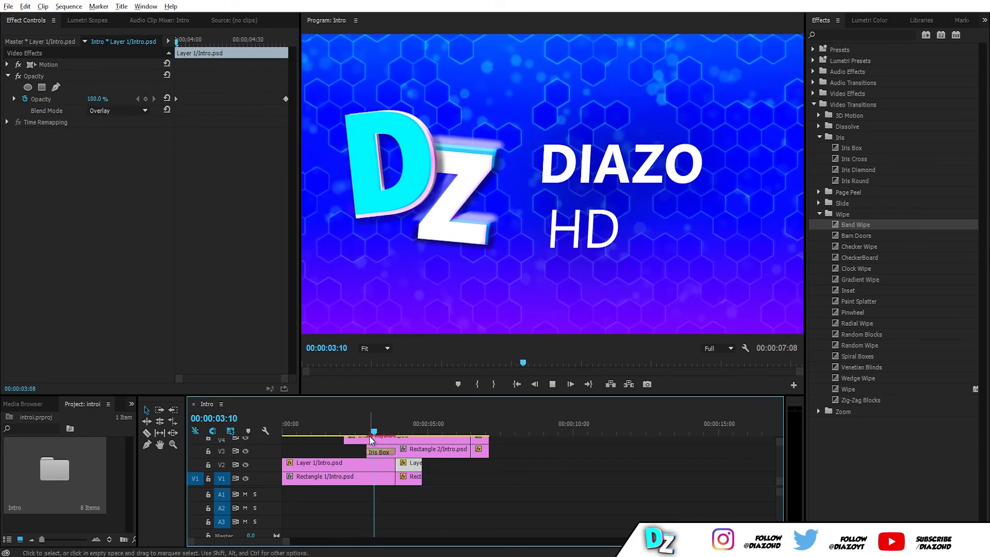